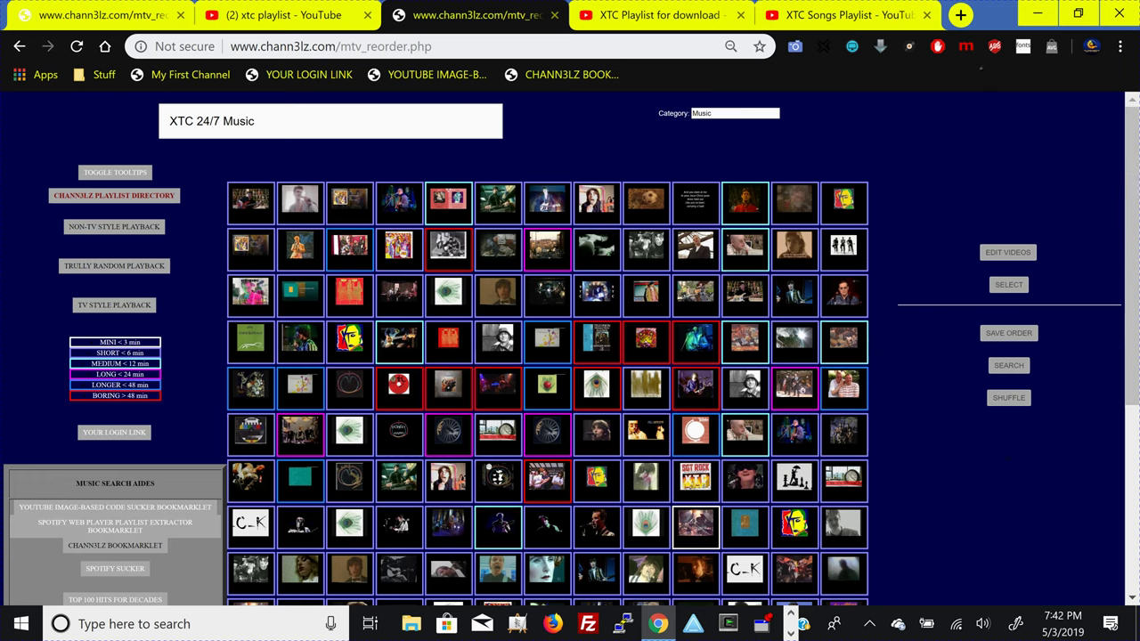
Rename the playlist title from 'XTC 24/7 Music' to '80s 24/7'.
{"action": "left_click", "coordinate": [283, 126]}
{"action": "triple_click", "coordinate": [178, 119]}
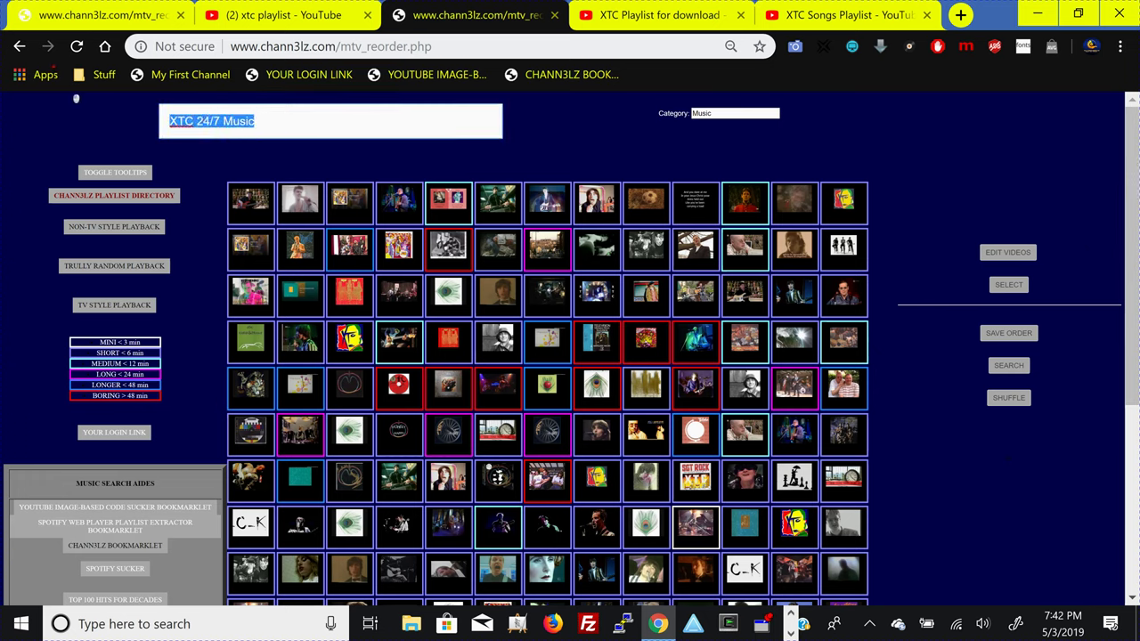
{"action": "key", "text": "BackSpace"}
{"action": "type", "text": "80s playlist"}
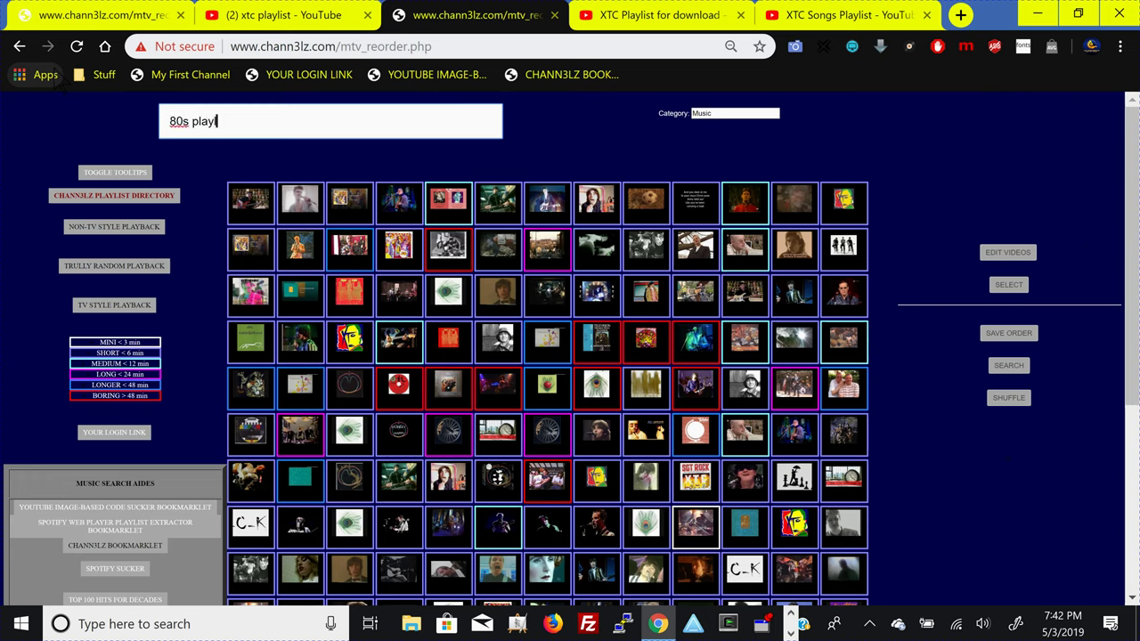
{"action": "key", "text": "BackSpace"}
{"action": "key", "text": "BackSpace"}
{"action": "key", "text": "BackSpace"}
{"action": "key", "text": "BackSpace"}
{"action": "key", "text": "BackSpace"}
{"action": "key", "text": "BackSpace"}
{"action": "key", "text": "BackSpace"}
{"action": "key", "text": "BackSpace"}
{"action": "key", "text": "BackSpace"}
{"action": "type", "text": "24/7"}
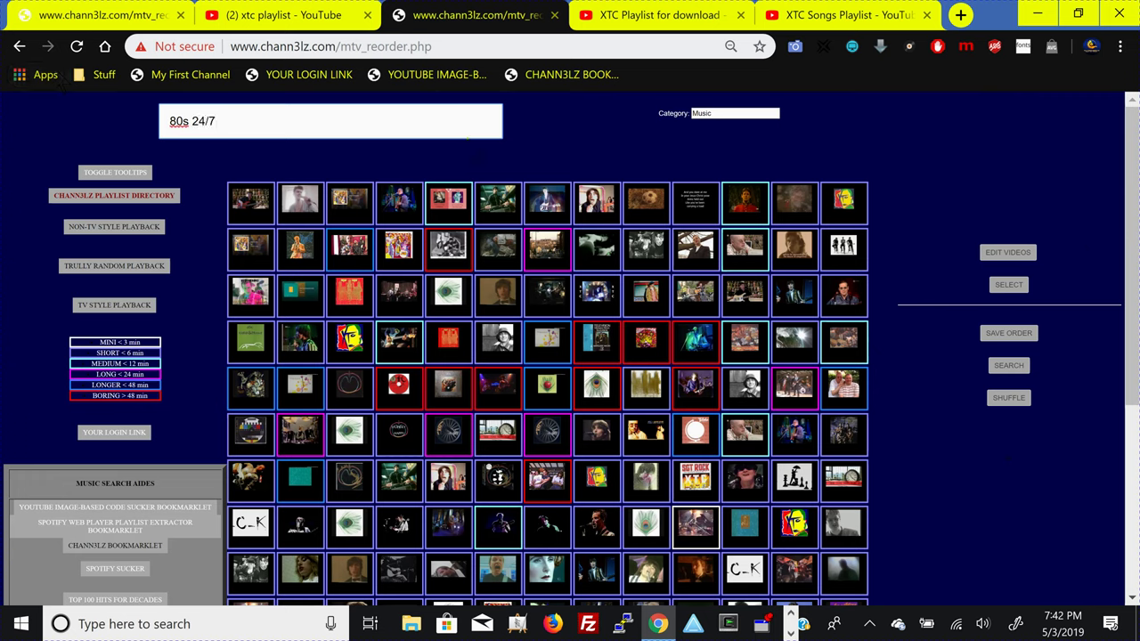
{"action": "left_click", "coordinate": [626, 153]}
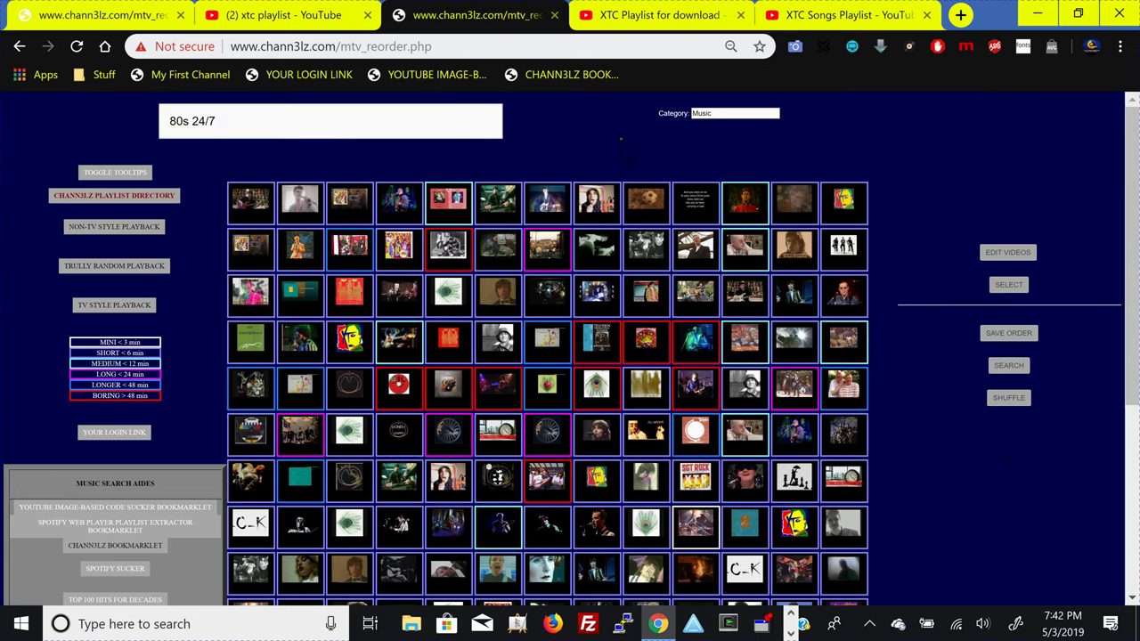
{"action": "left_click", "coordinate": [730, 113]}
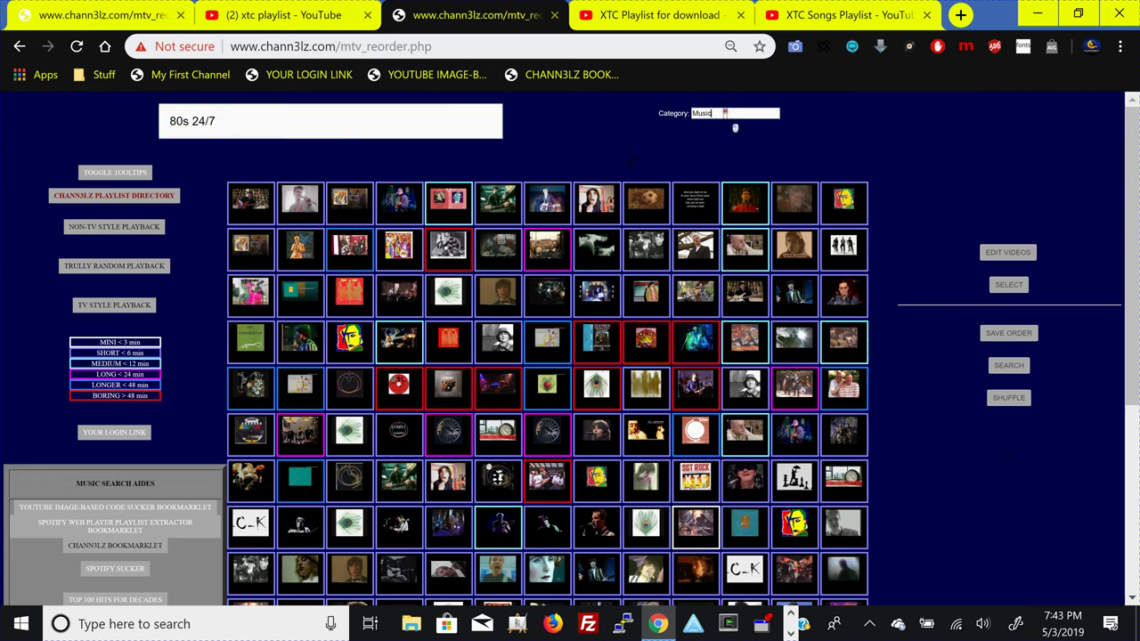
{"action": "key", "text": "ctrl+a"}
Set the playlist category to Station so the grid shows placeholder thumbnails.
{"action": "type", "text": "Station"}
{"action": "key", "text": "Return"}
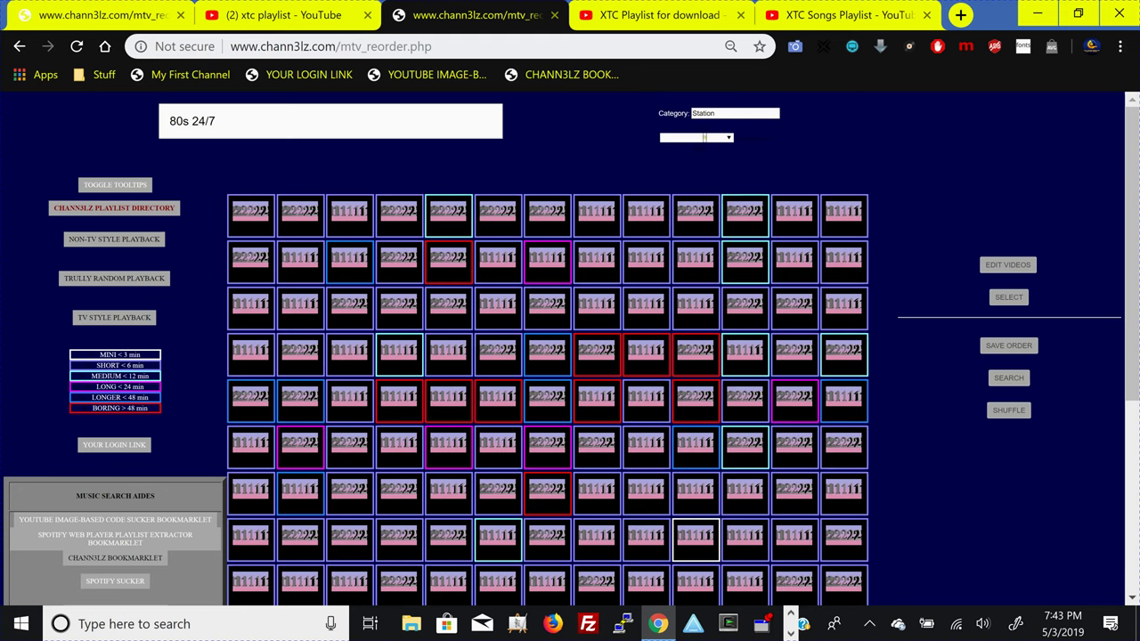
Combine 2 playlists, with the Music playlist 80s_Hits as the first source.
{"action": "left_click", "coordinate": [723, 137]}
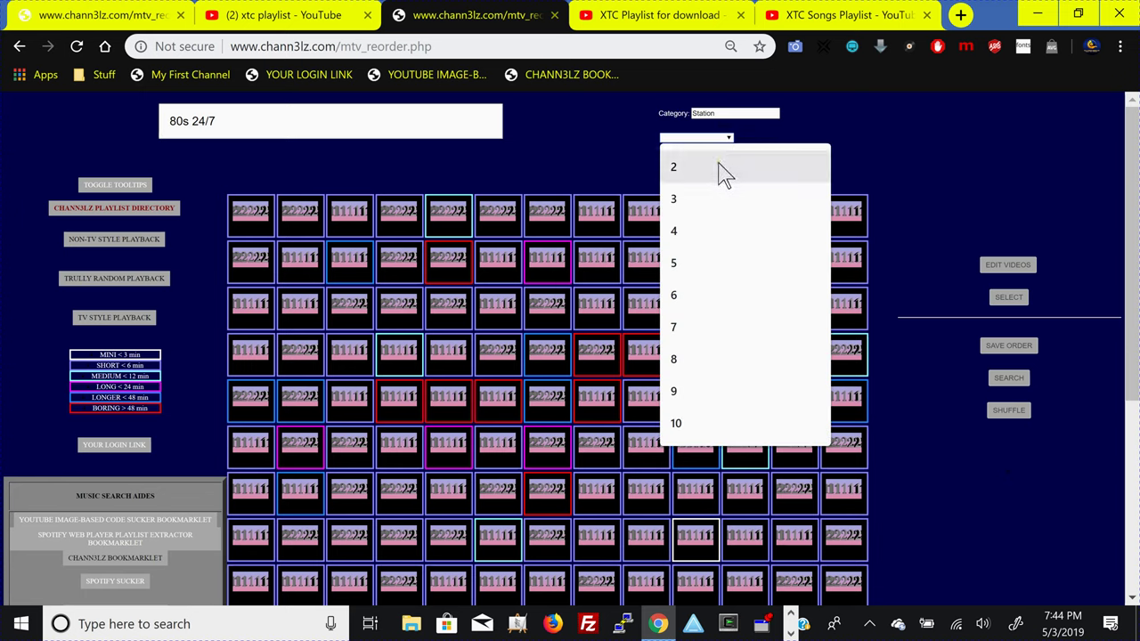
{"action": "left_click", "coordinate": [722, 169]}
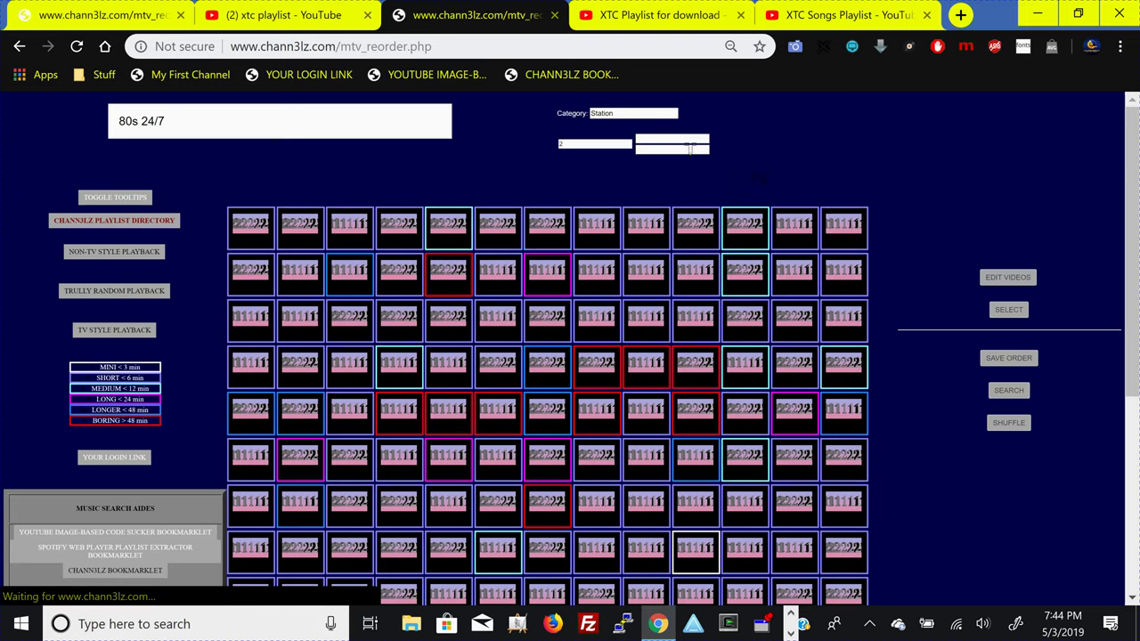
{"action": "left_click", "coordinate": [675, 140]}
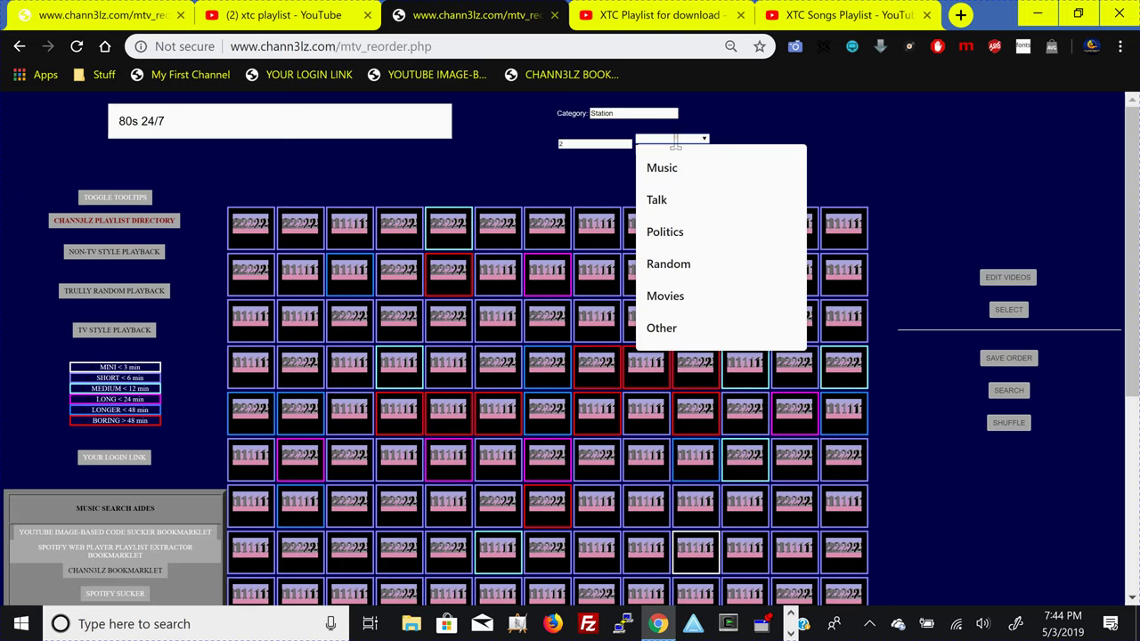
{"action": "left_click", "coordinate": [688, 171]}
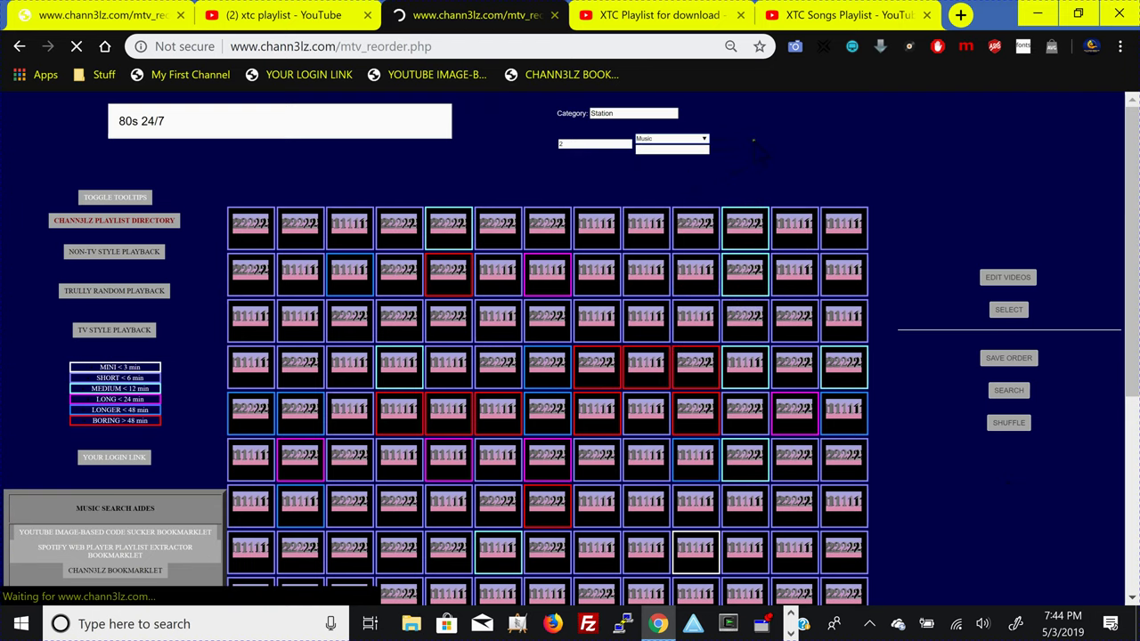
{"action": "left_click", "coordinate": [699, 141]}
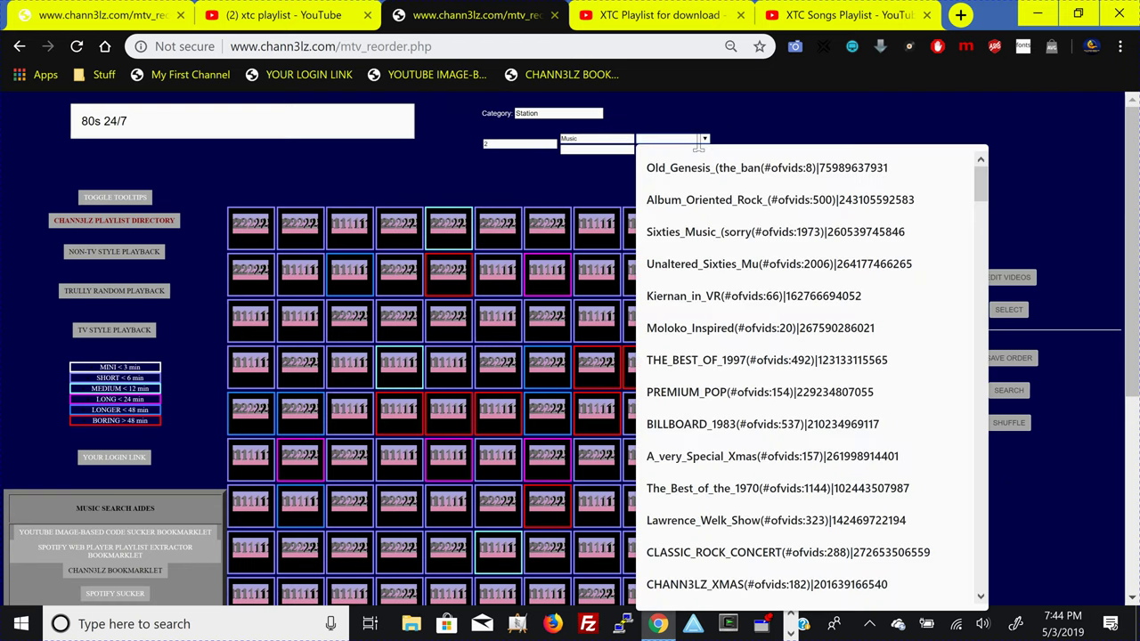
{"action": "type", "text": "80"}
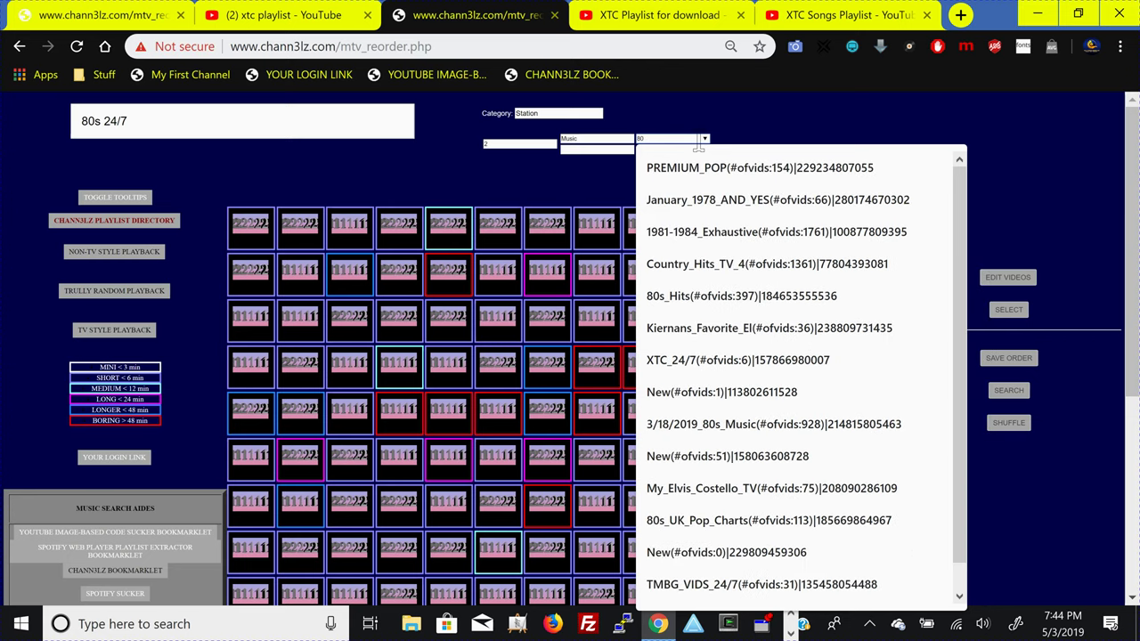
{"action": "type", "text": "s"}
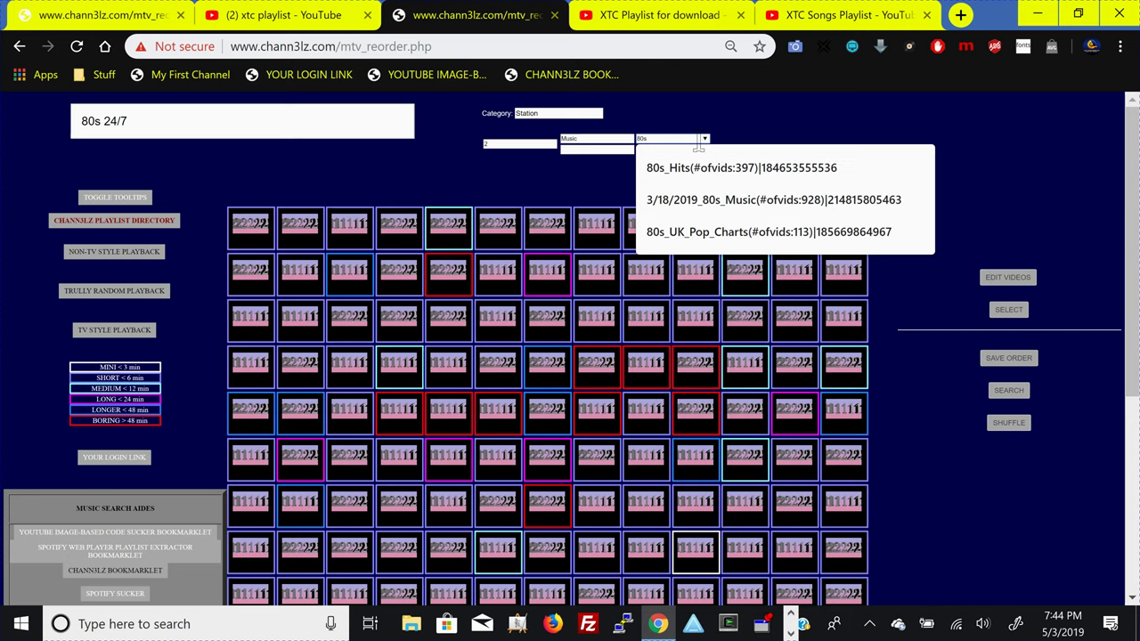
{"action": "left_click", "coordinate": [702, 167]}
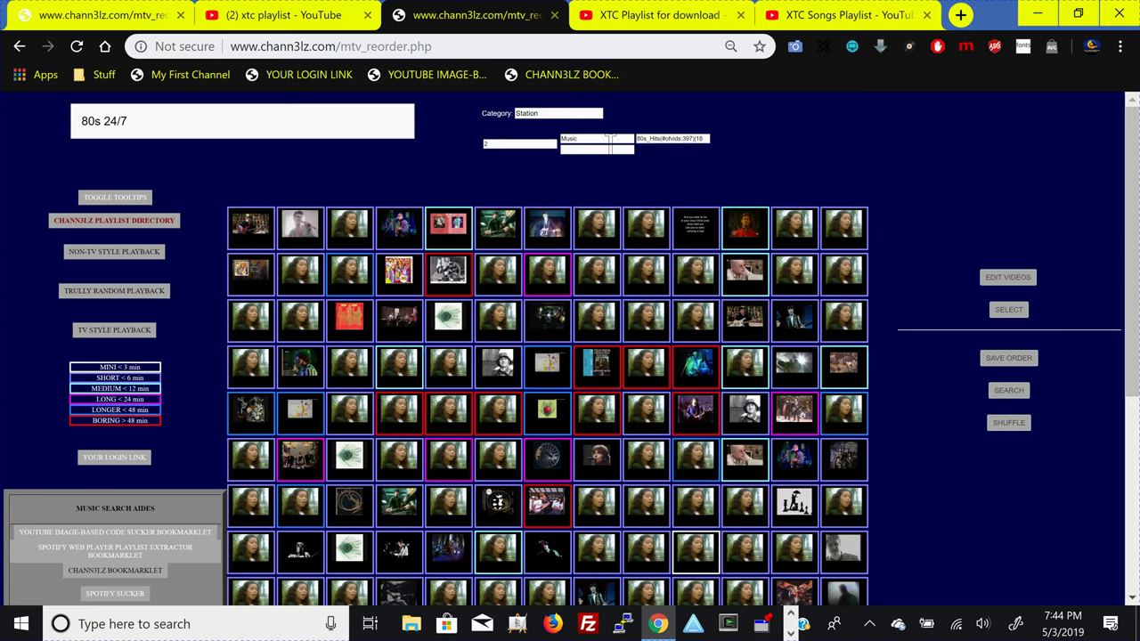
Add the Music playlist 80s_UK_Pop_Charts as the second source, filtering by '80s'.
{"action": "left_click", "coordinate": [605, 149]}
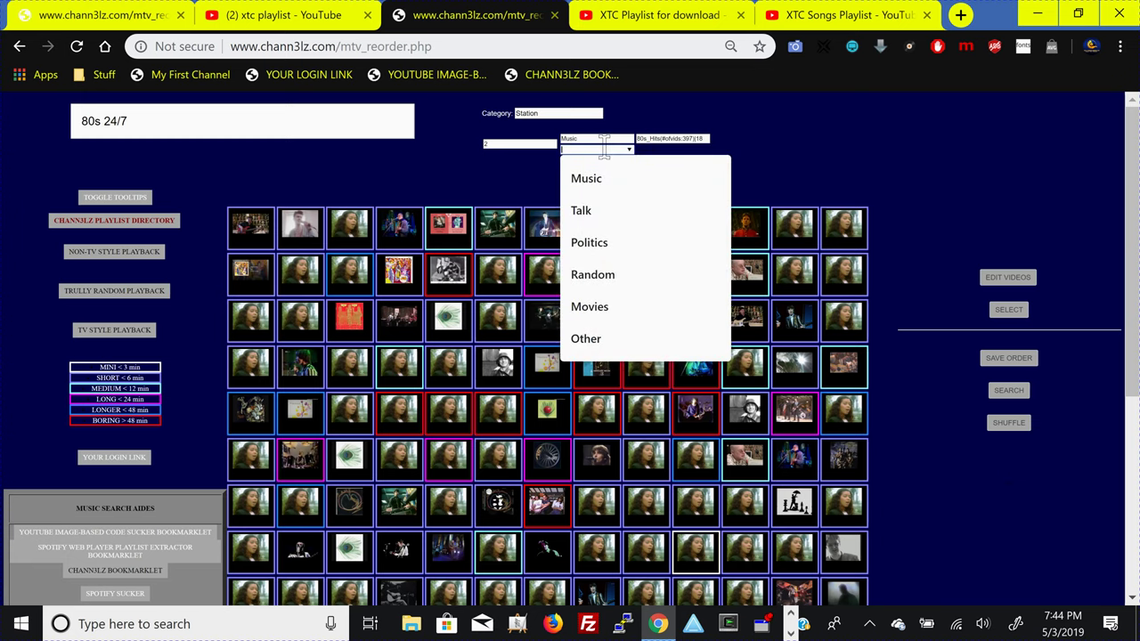
{"action": "left_click", "coordinate": [611, 181]}
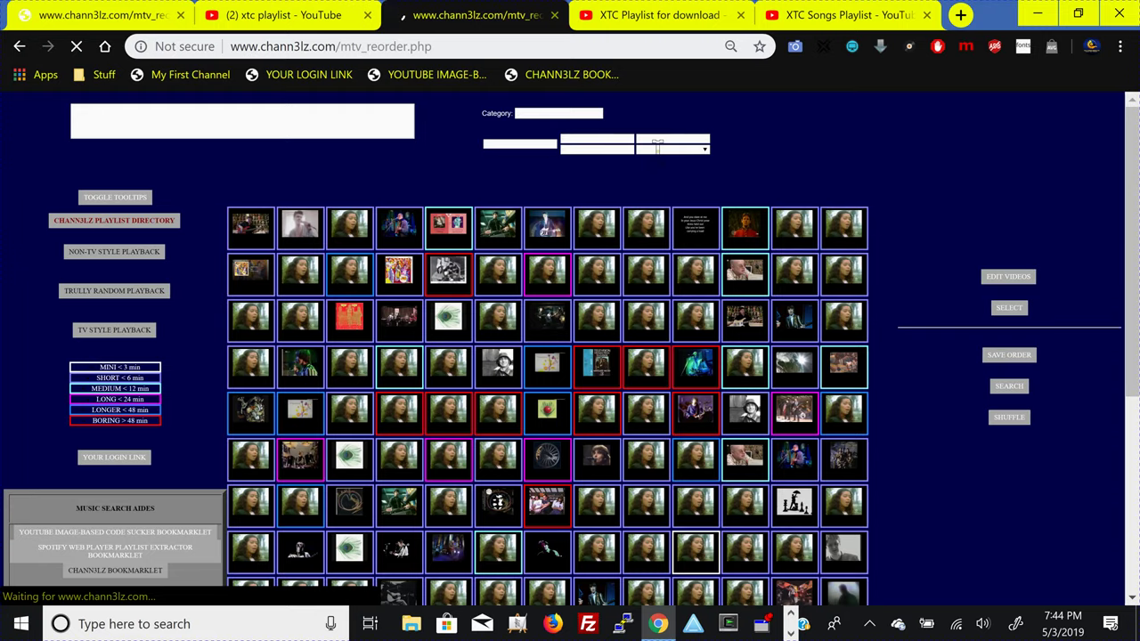
{"action": "left_click", "coordinate": [659, 149]}
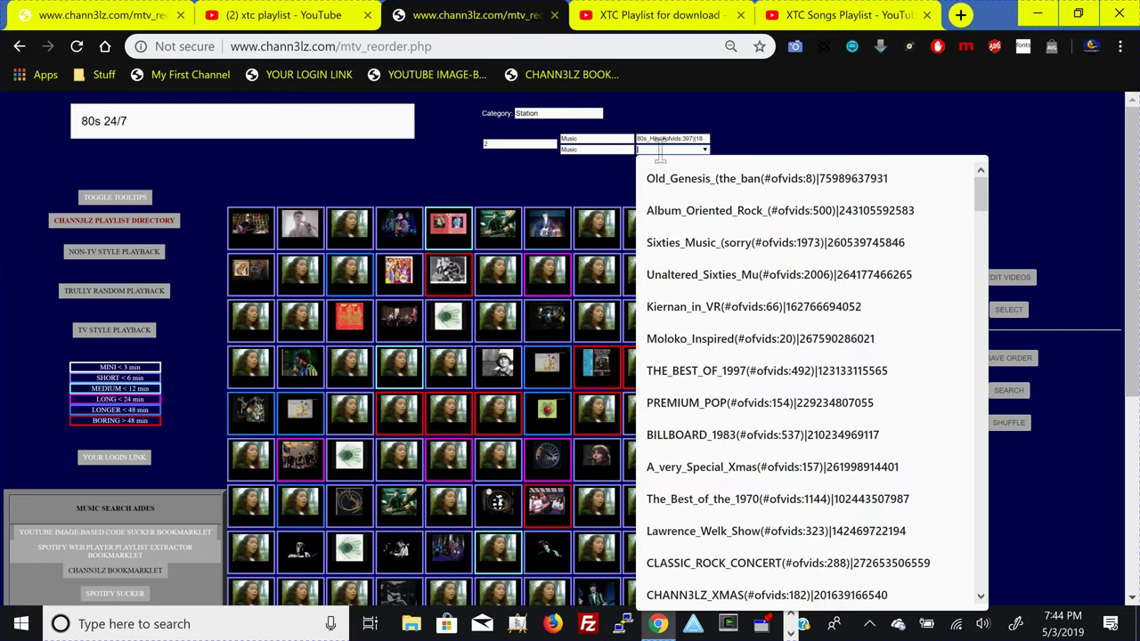
{"action": "type", "text": "80s"}
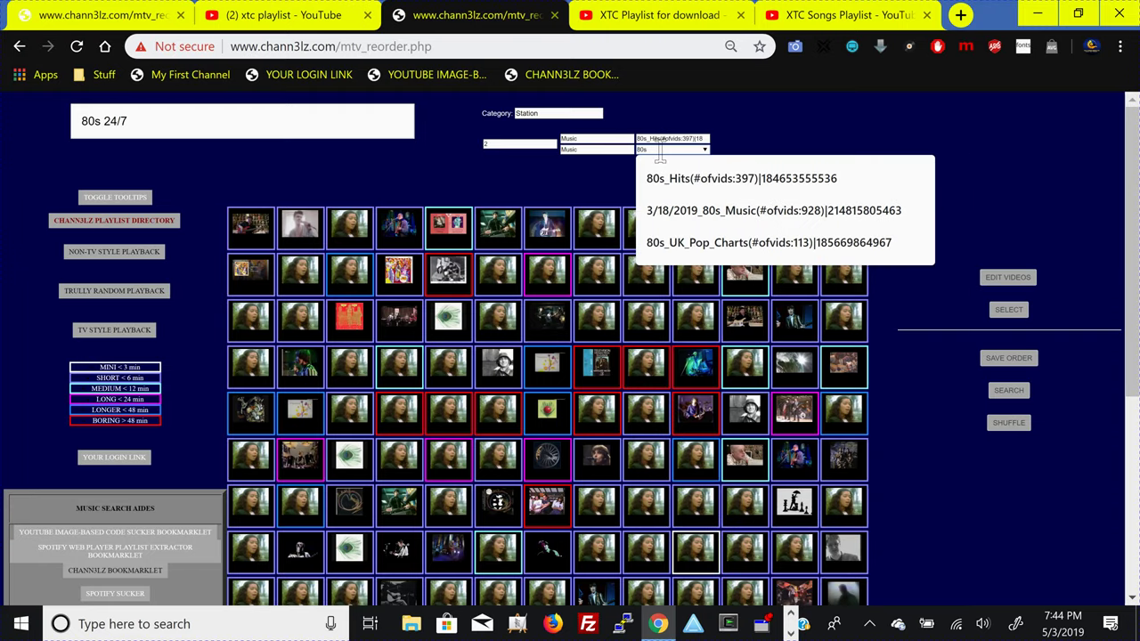
{"action": "left_click", "coordinate": [699, 250]}
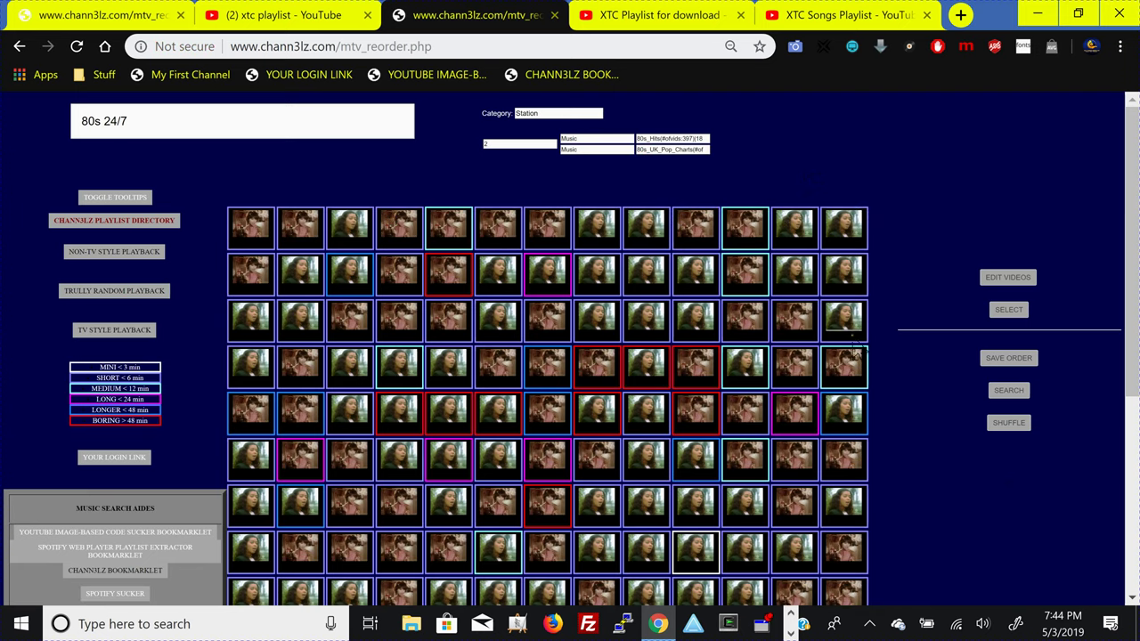
Shuffle the combined 80s station's videos several times and browse the reshuffled grid.
{"action": "left_click", "coordinate": [1001, 423]}
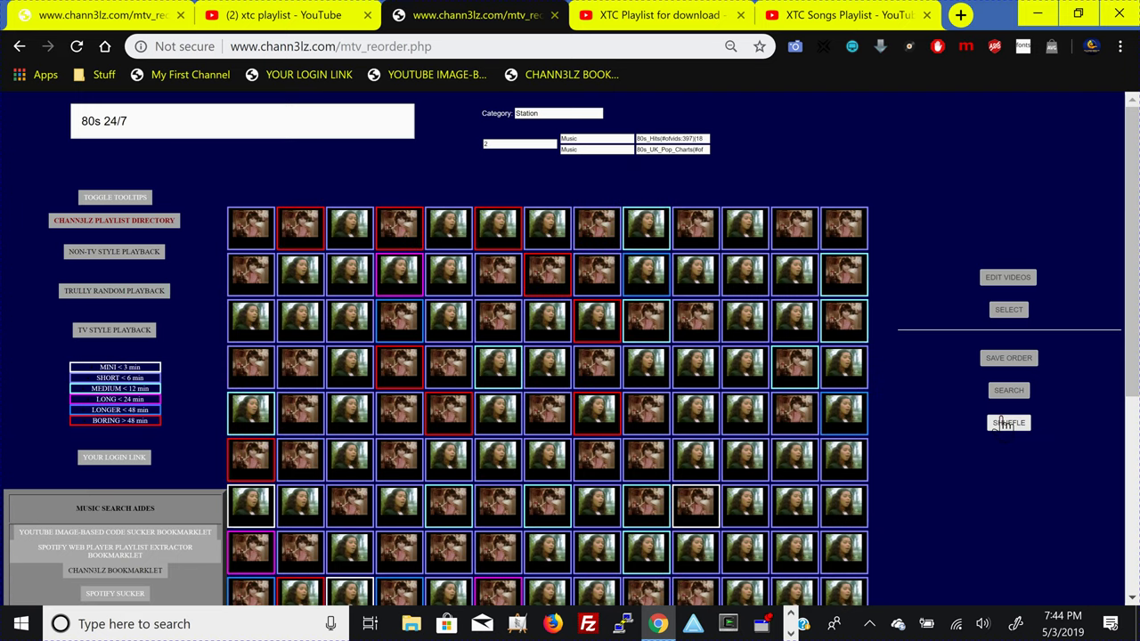
{"action": "left_click", "coordinate": [1001, 423]}
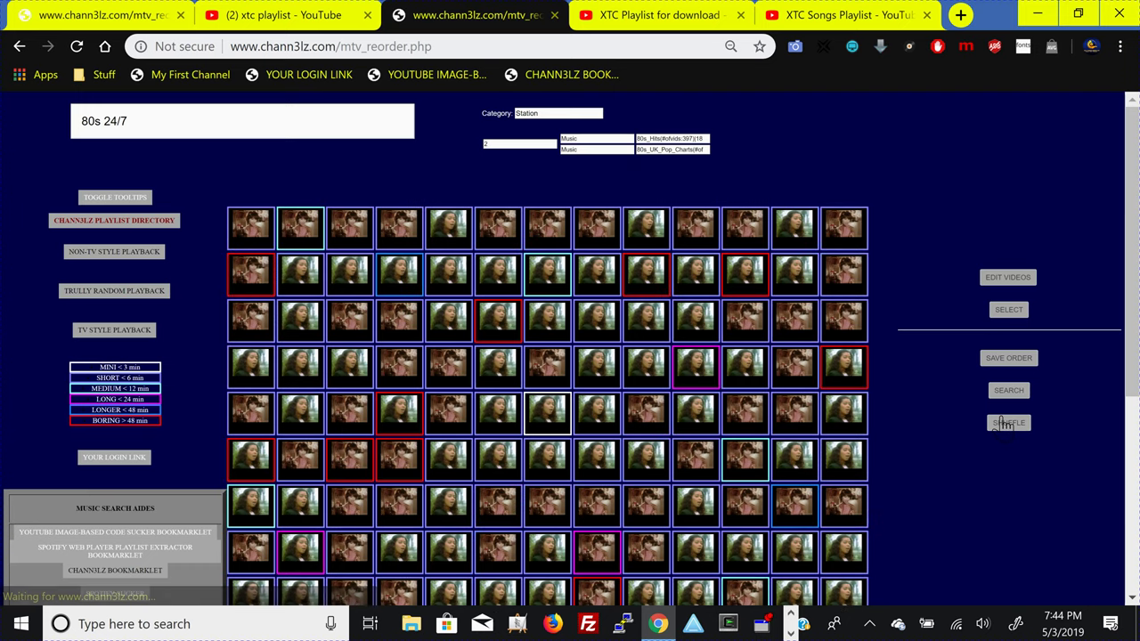
{"action": "left_click_drag", "start_coordinate": [1001, 423], "coordinate": [1018, 448]}
{"action": "left_click", "coordinate": [1002, 422]}
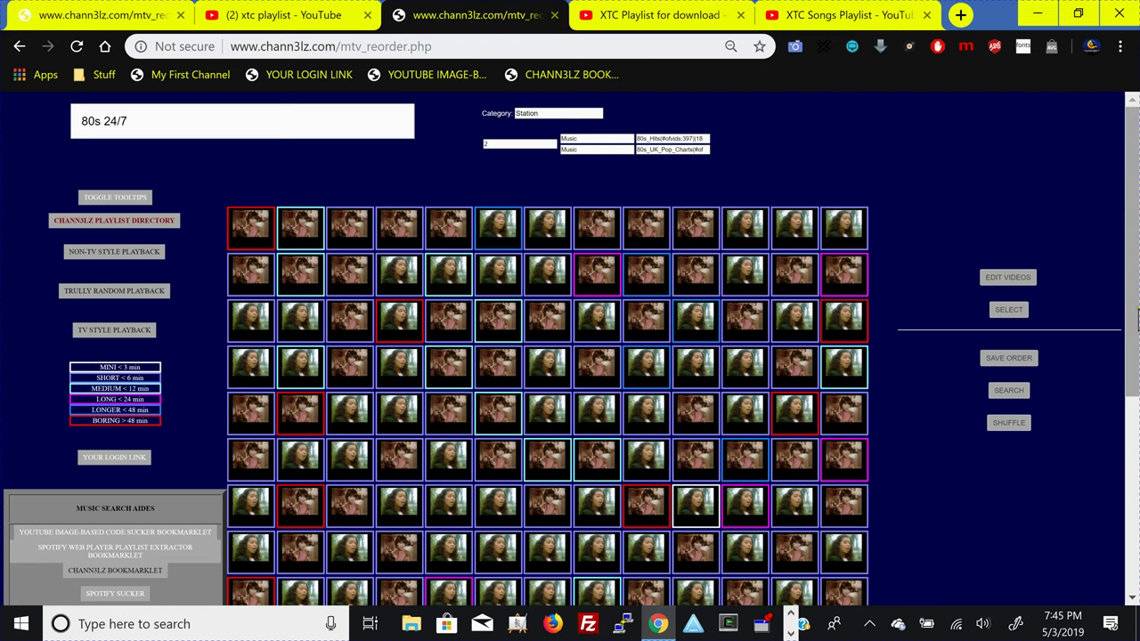
{"action": "scroll", "coordinate": [1133, 321], "scroll_direction": "down", "scroll_amount": 2}
{"action": "scroll", "coordinate": [570, 347], "scroll_direction": "down", "scroll_amount": 3}
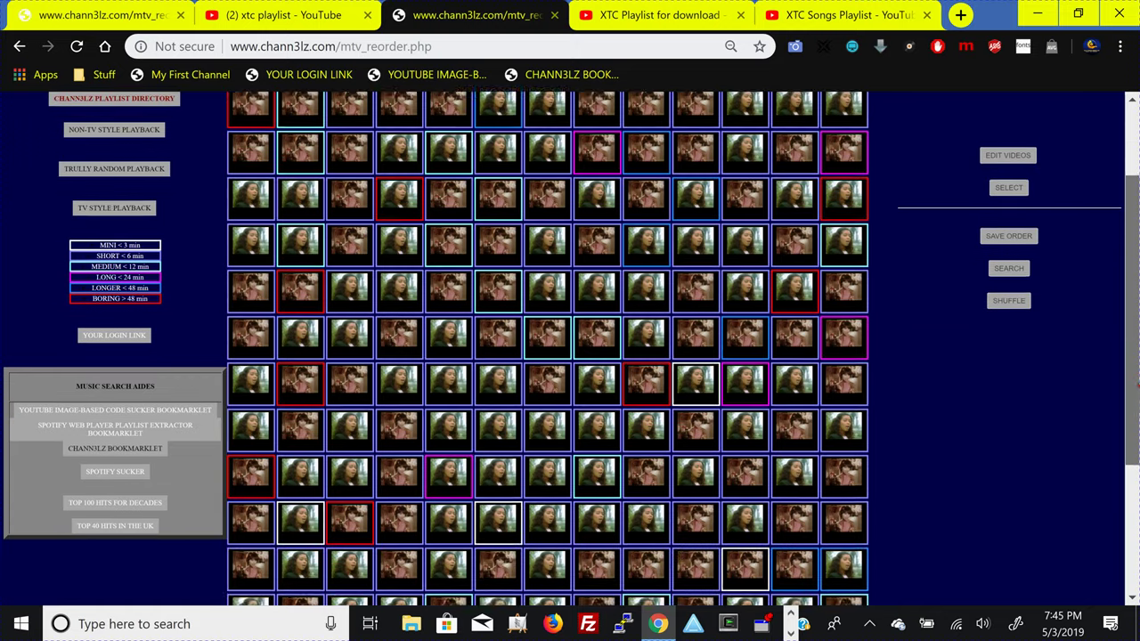
{"action": "scroll", "coordinate": [570, 347], "scroll_direction": "down", "scroll_amount": 1}
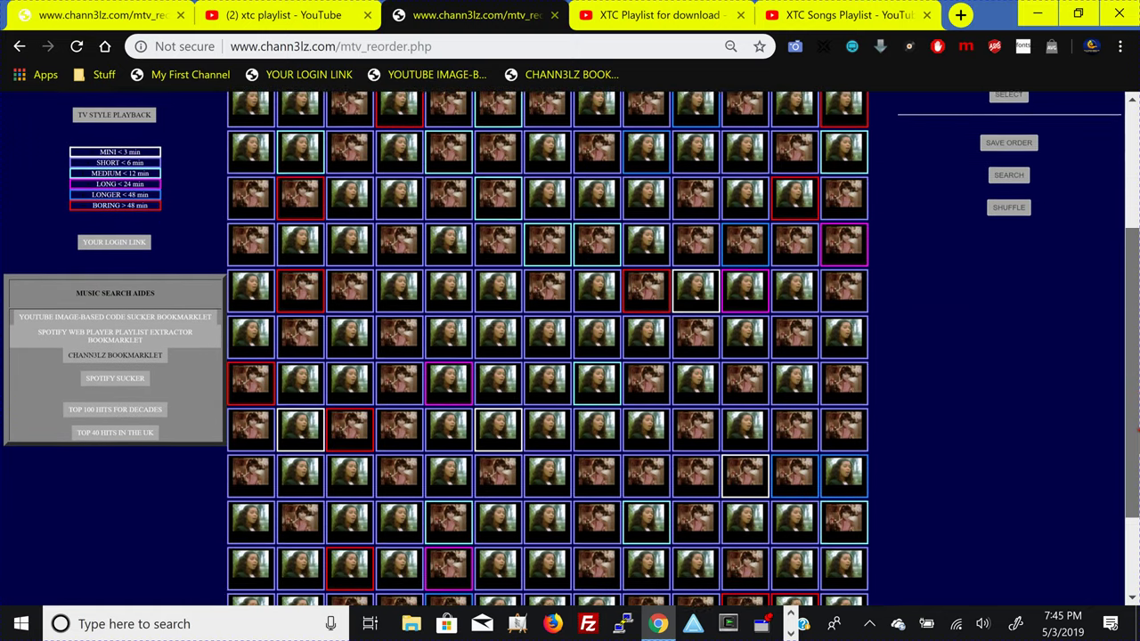
{"action": "left_click_drag", "start_coordinate": [1135, 429], "coordinate": [1106, 325]}
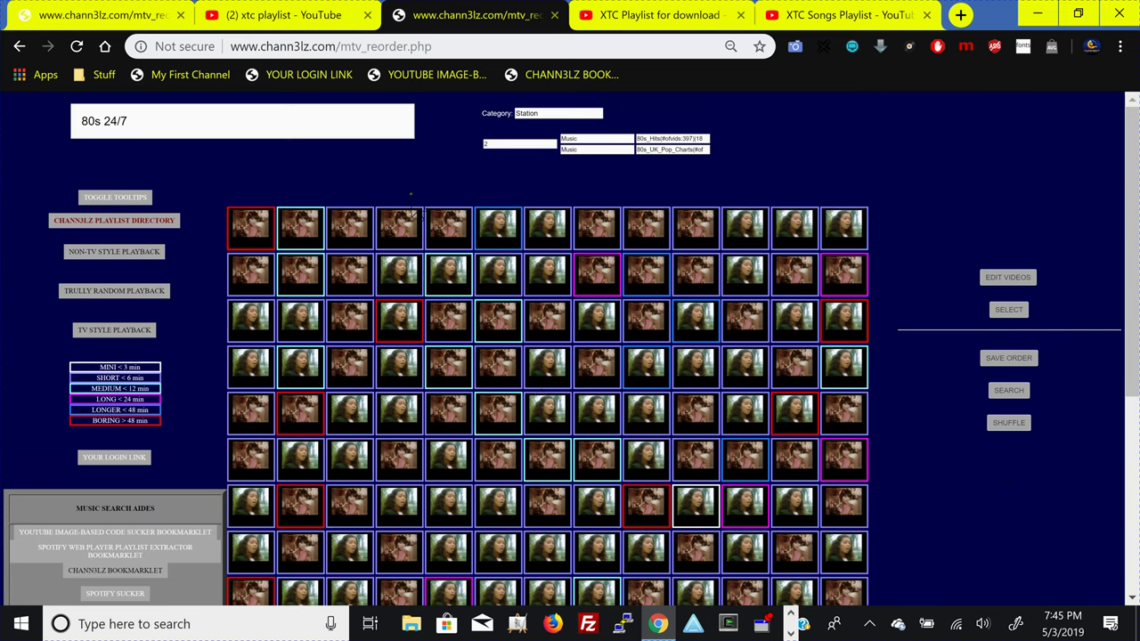
Change the station's number setting from 2 to 8.
{"action": "left_click", "coordinate": [500, 144]}
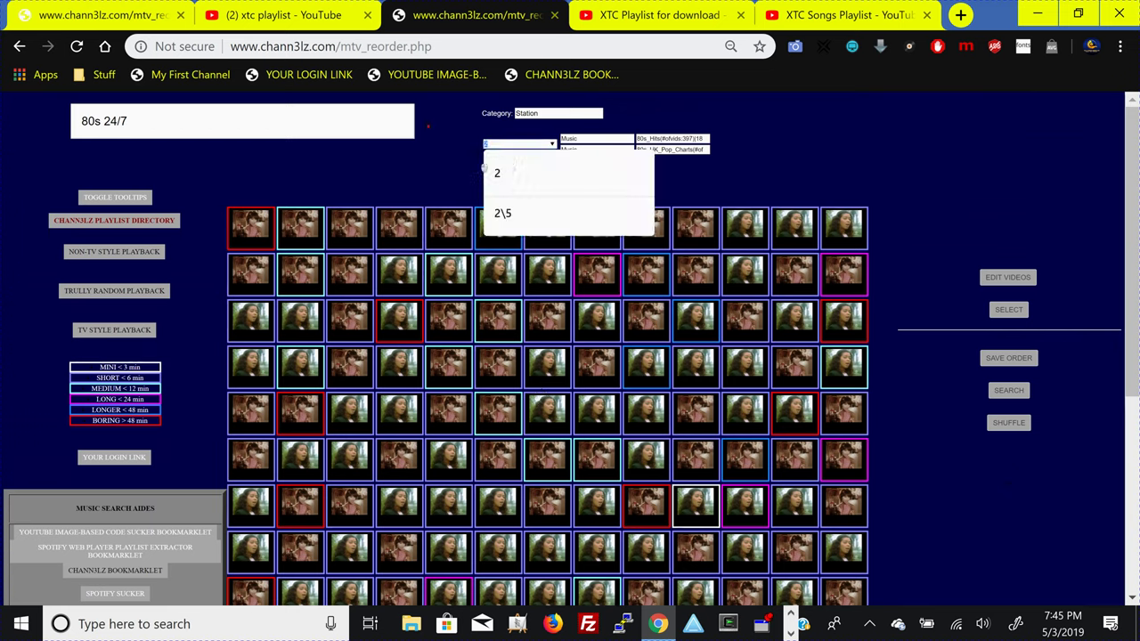
{"action": "key", "text": "BackSpace"}
{"action": "type", "text": "8"}
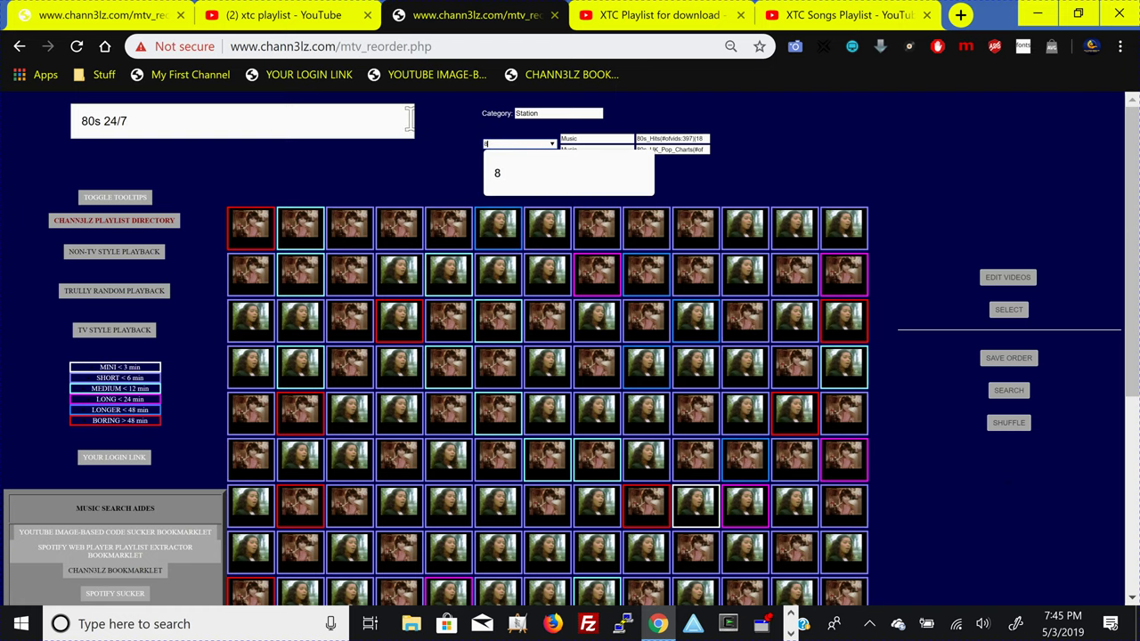
{"action": "key", "text": "Return"}
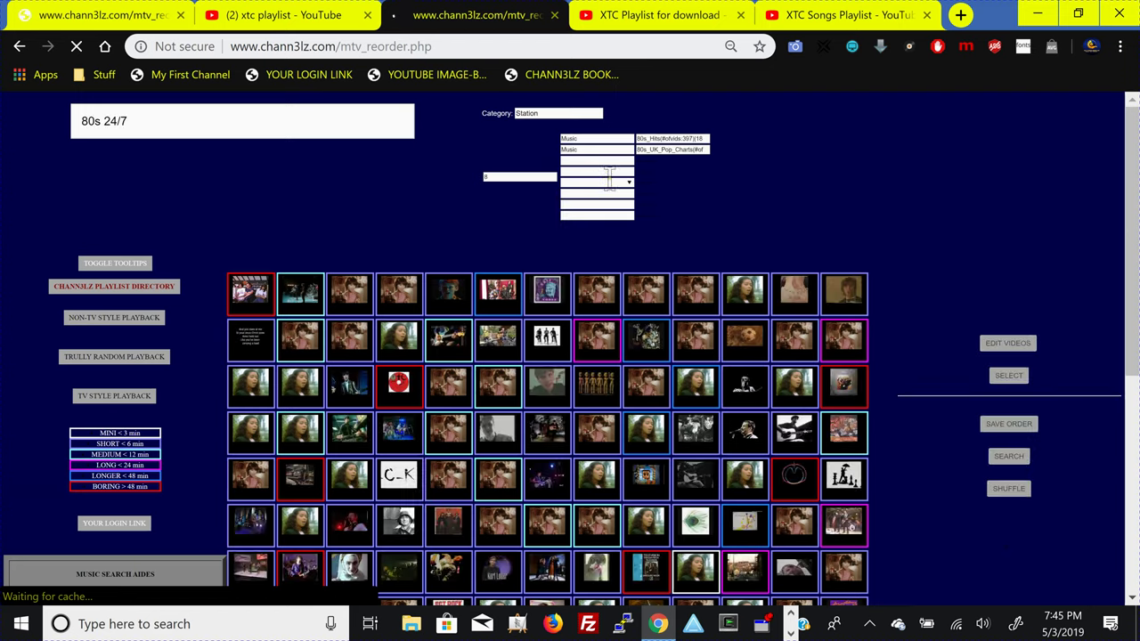
Add Music playlists 1981-1984_Exhaustive and BILLBOARD_1983 as the third and fourth sources.
{"action": "left_click", "coordinate": [620, 160]}
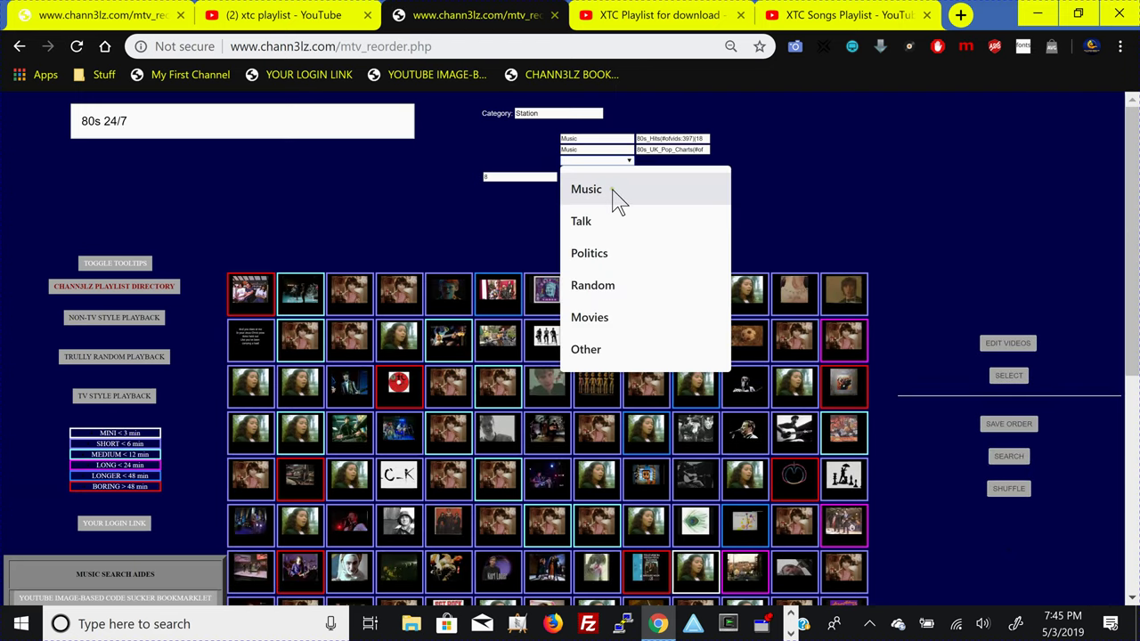
{"action": "left_click", "coordinate": [615, 189]}
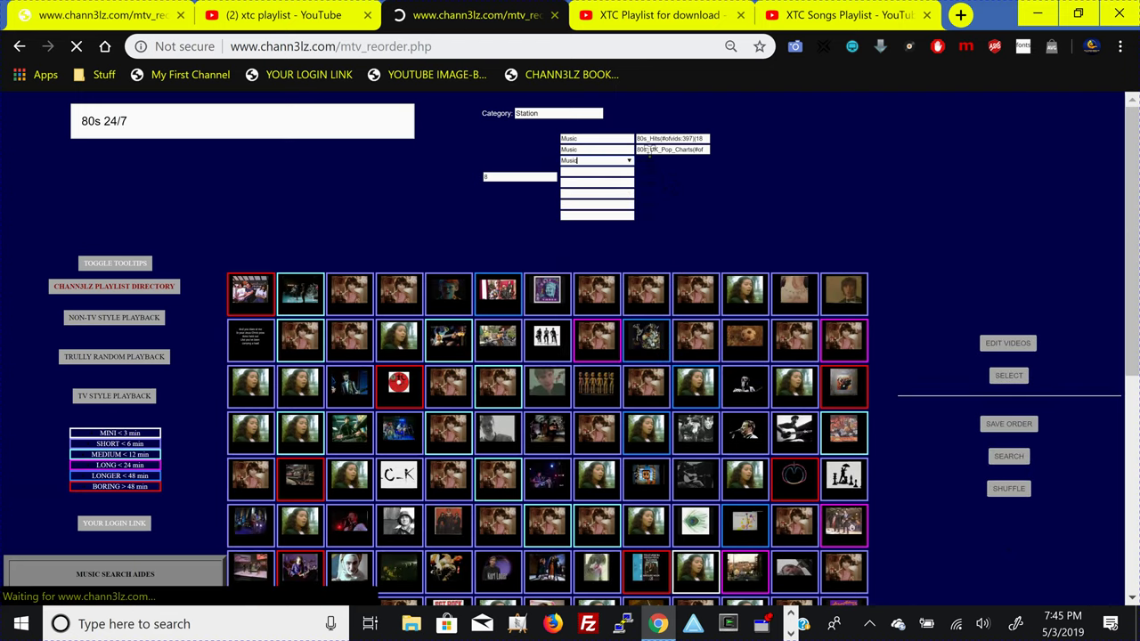
{"action": "left_click", "coordinate": [649, 161]}
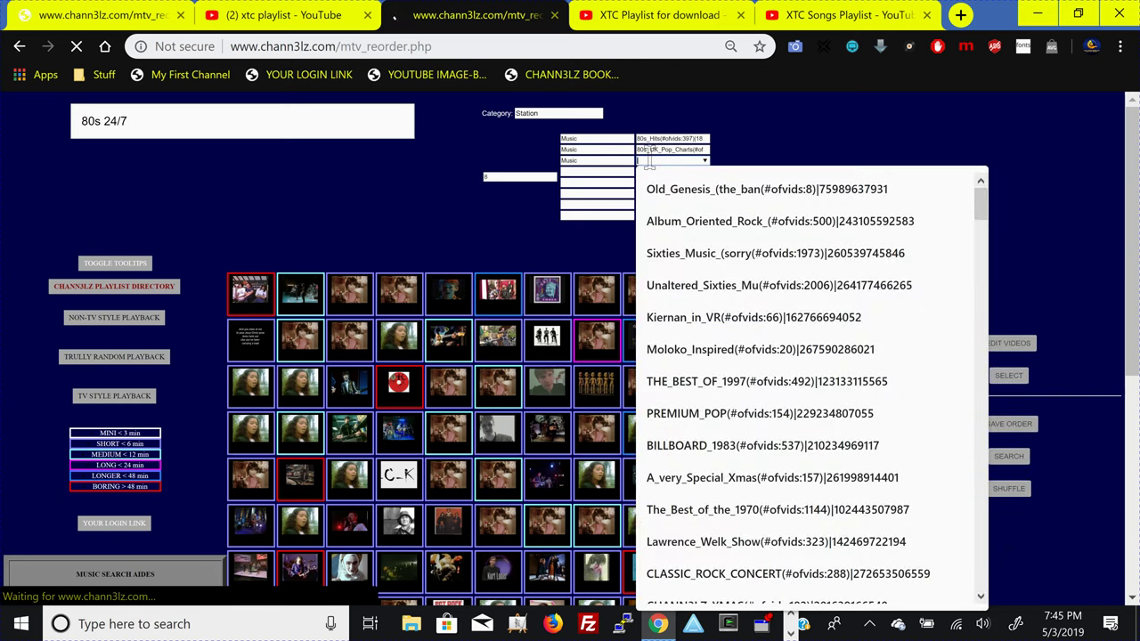
{"action": "type", "text": "80"}
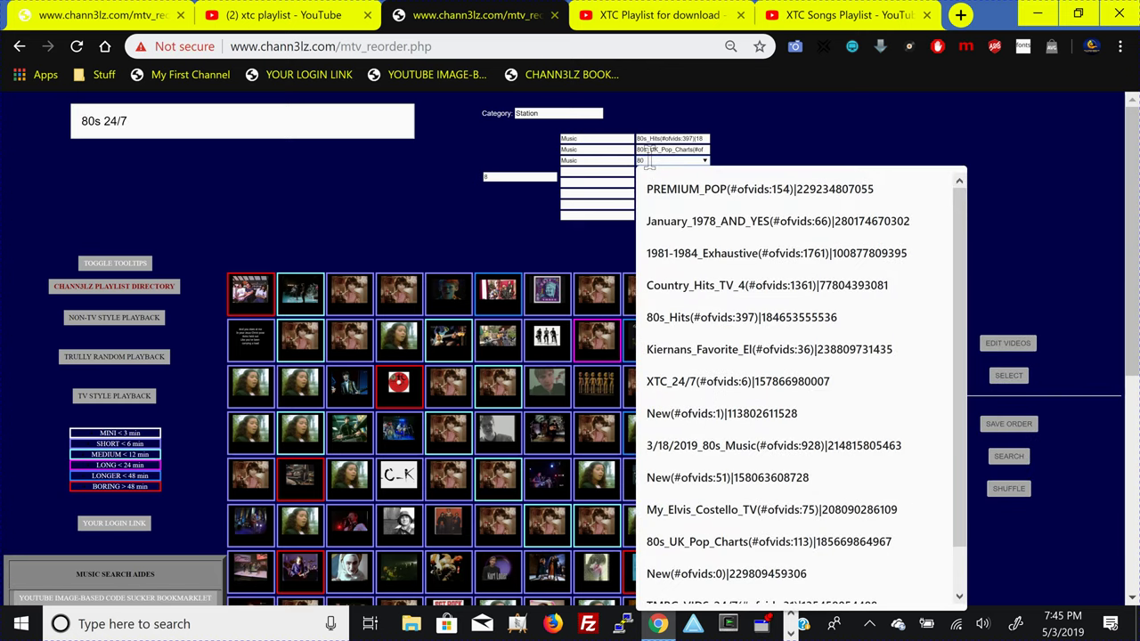
{"action": "left_click", "coordinate": [682, 253]}
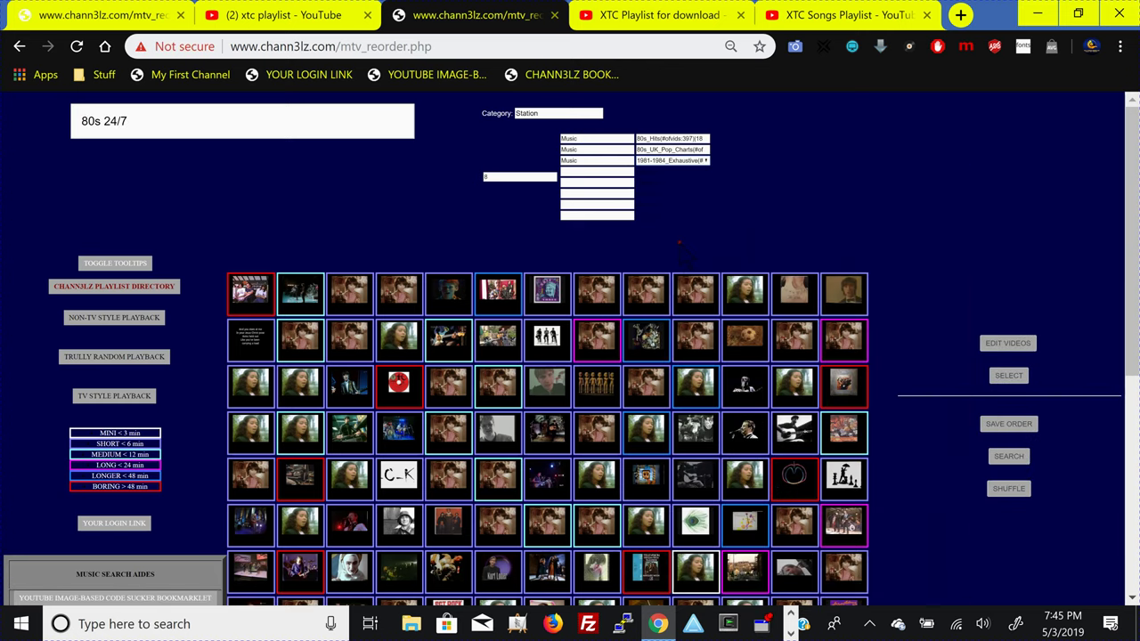
{"action": "left_click", "coordinate": [611, 171]}
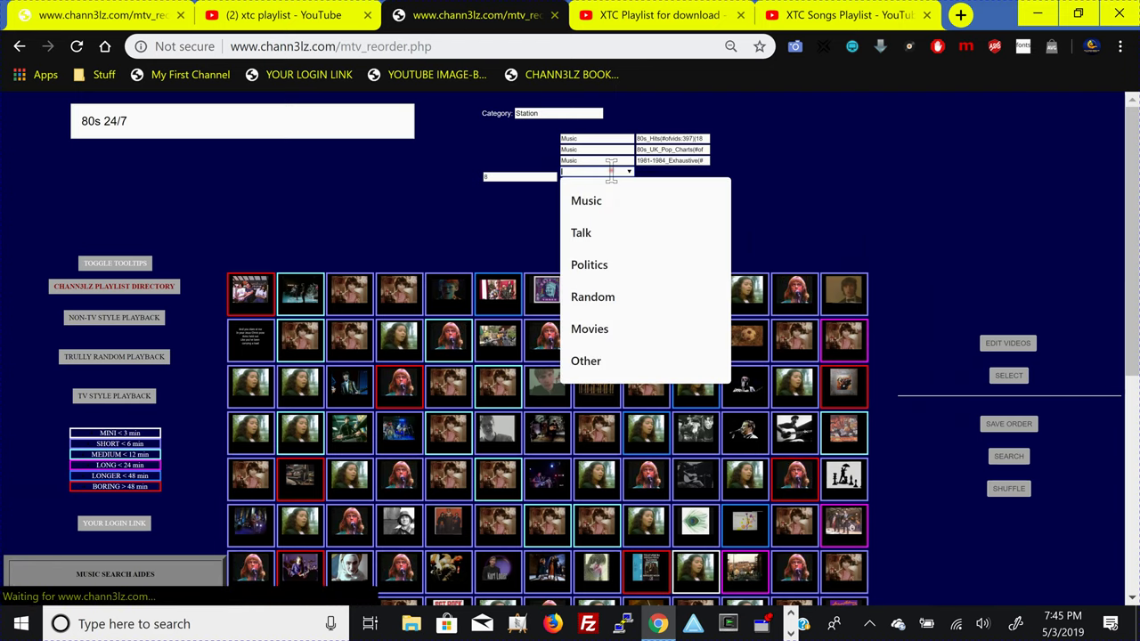
{"action": "left_click", "coordinate": [613, 200]}
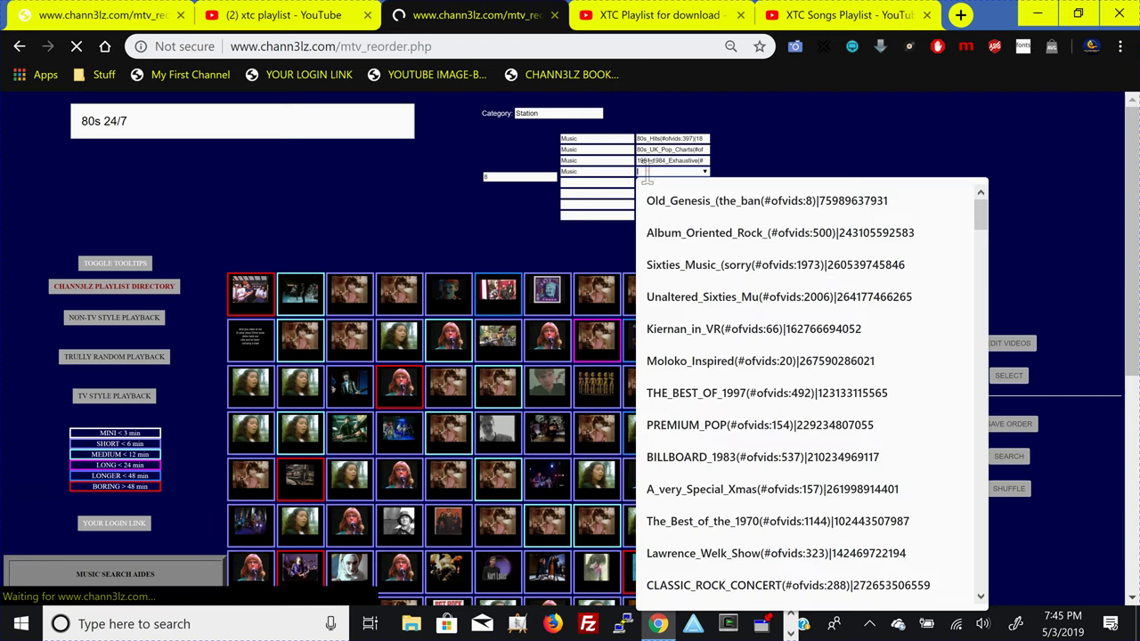
{"action": "left_click", "coordinate": [648, 170]}
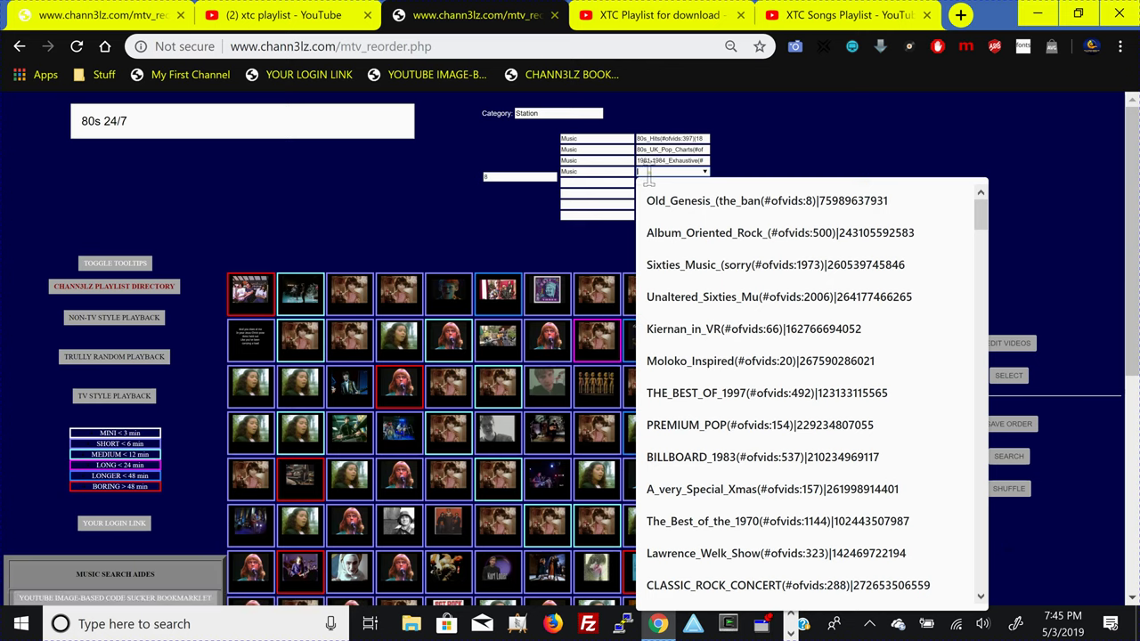
{"action": "left_click", "coordinate": [712, 457]}
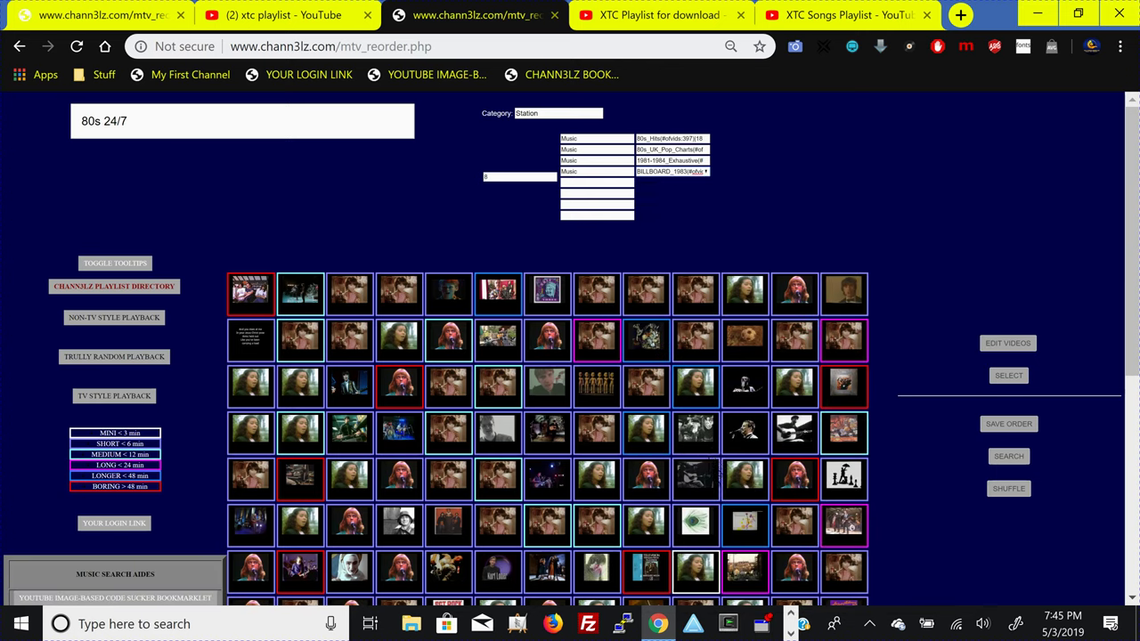
Add PREMIUM_POP as the fifth source and set the sixth row's category to Music.
{"action": "left_click", "coordinate": [614, 181]}
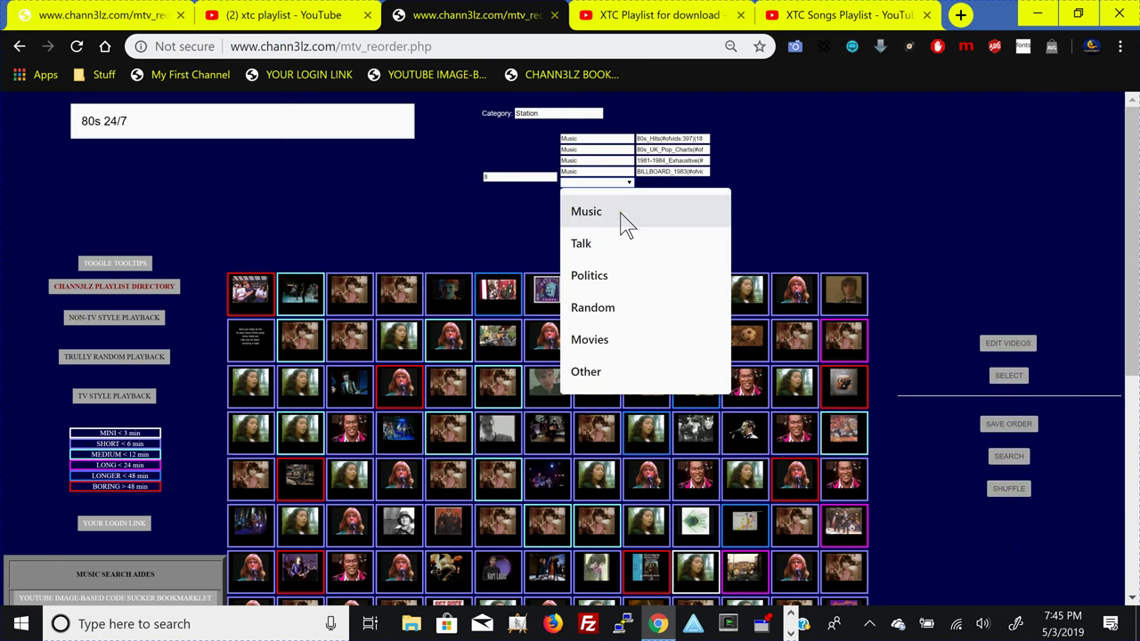
{"action": "left_click", "coordinate": [623, 213]}
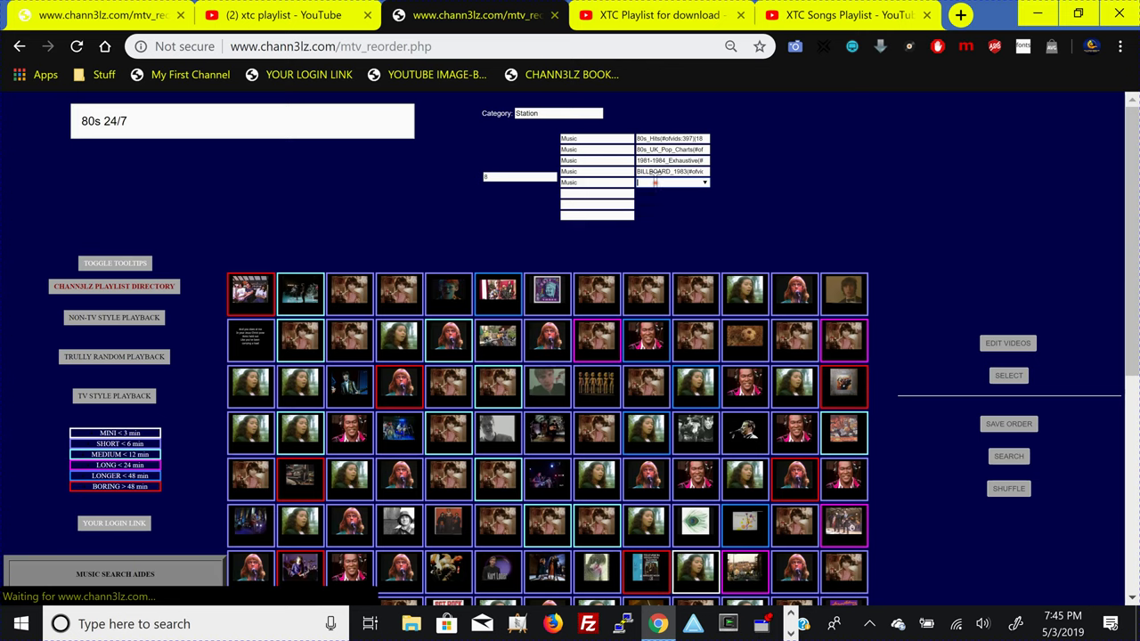
{"action": "left_click", "coordinate": [664, 185]}
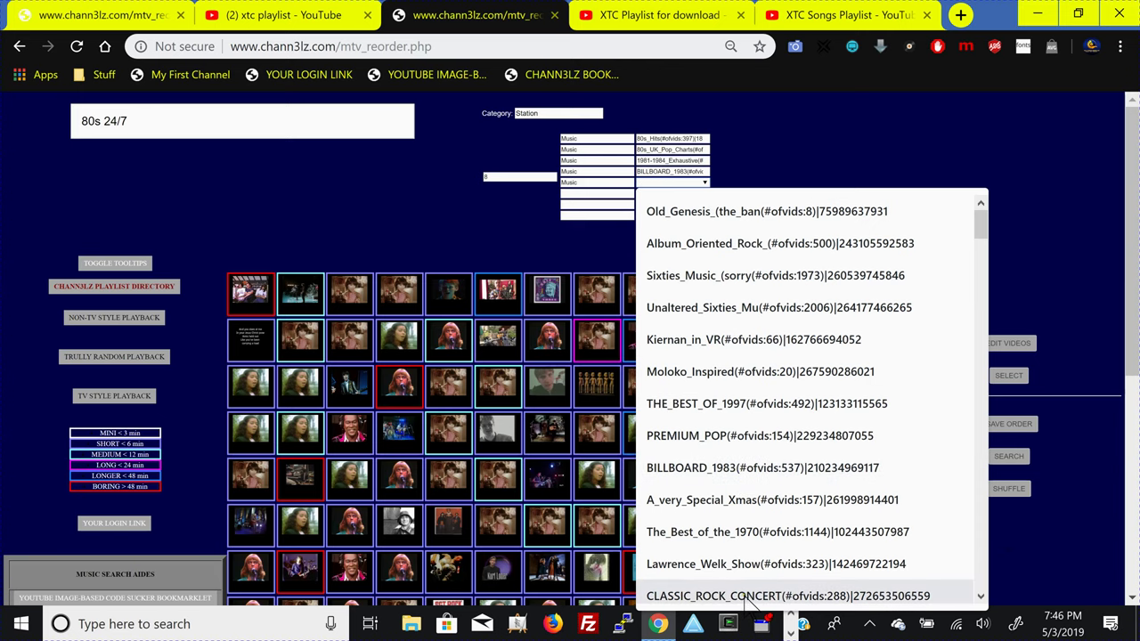
{"action": "left_click", "coordinate": [726, 439]}
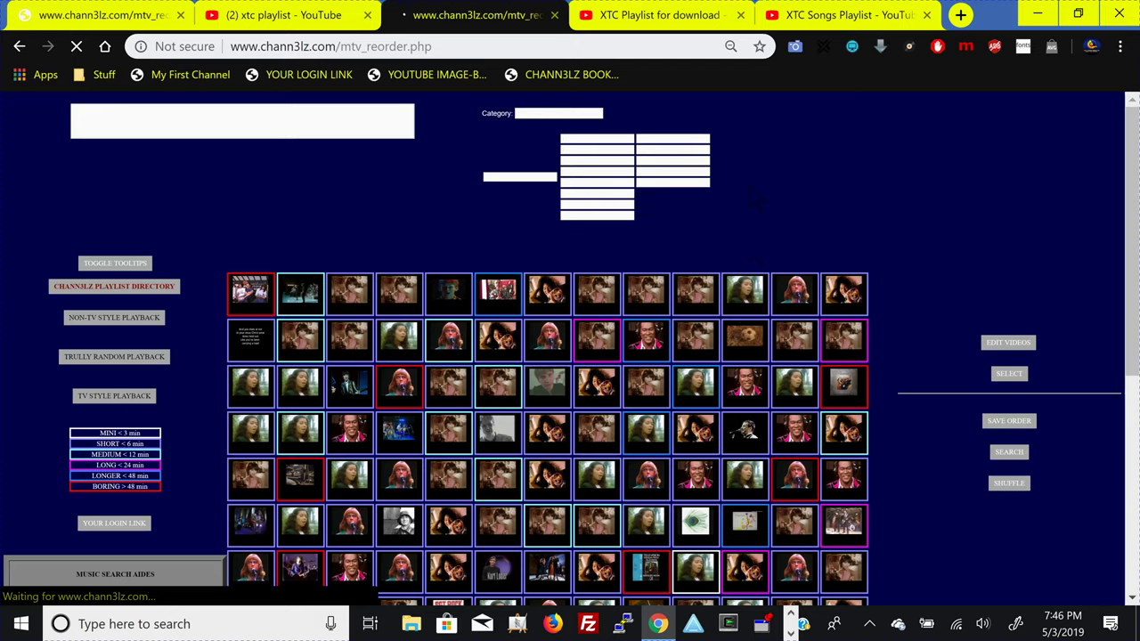
{"action": "left_click", "coordinate": [628, 194]}
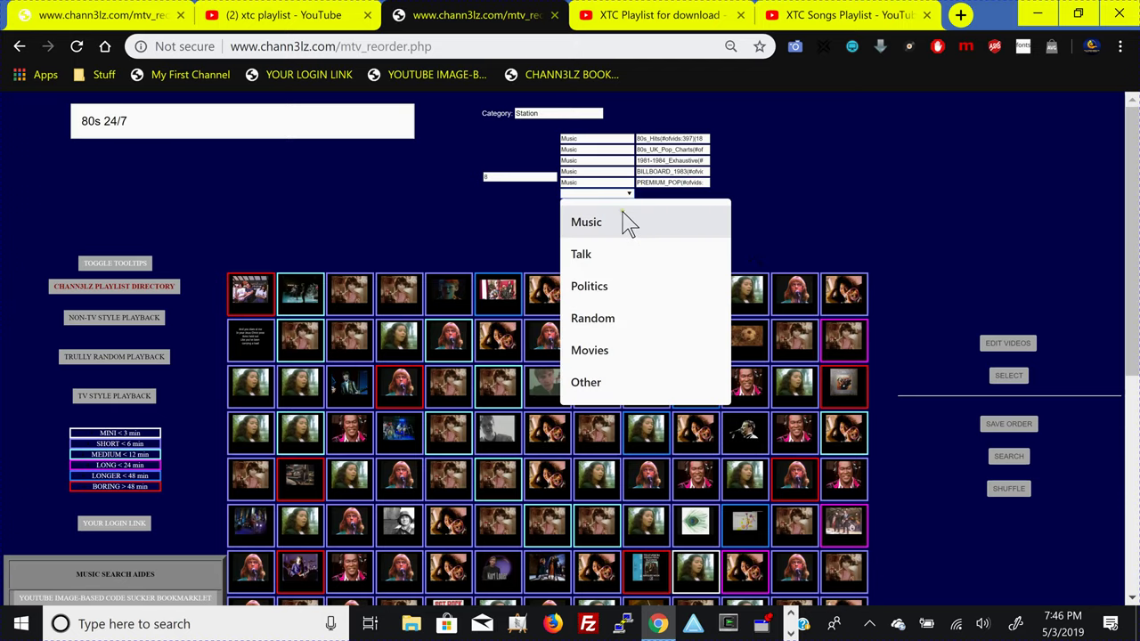
{"action": "left_click", "coordinate": [626, 222]}
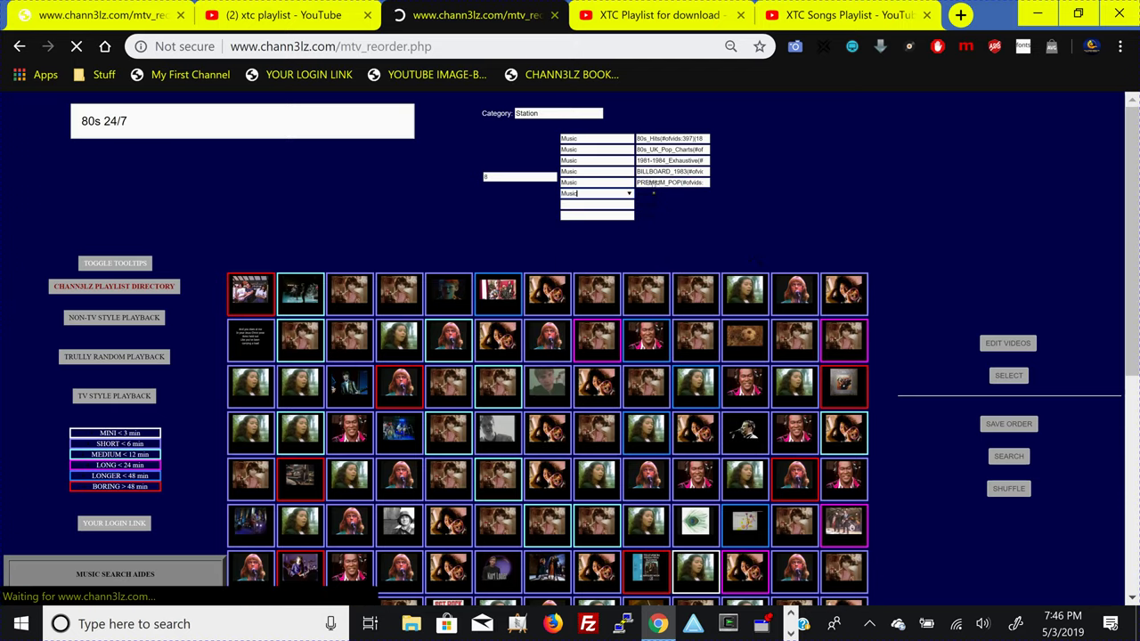
{"action": "left_click", "coordinate": [654, 194]}
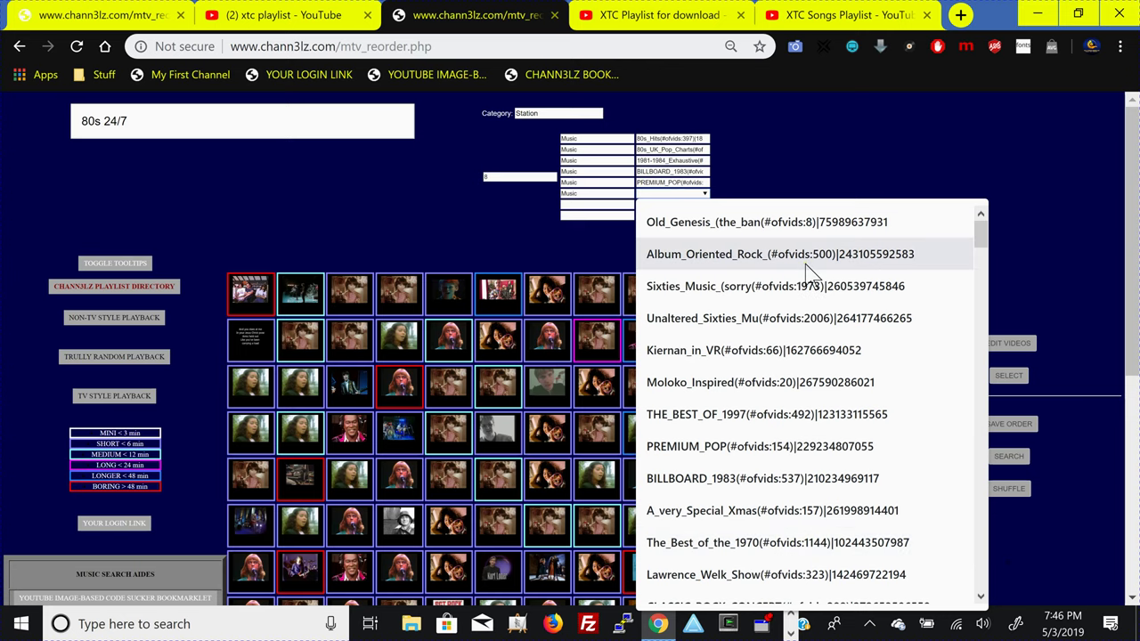
{"action": "type", "text": "0"}
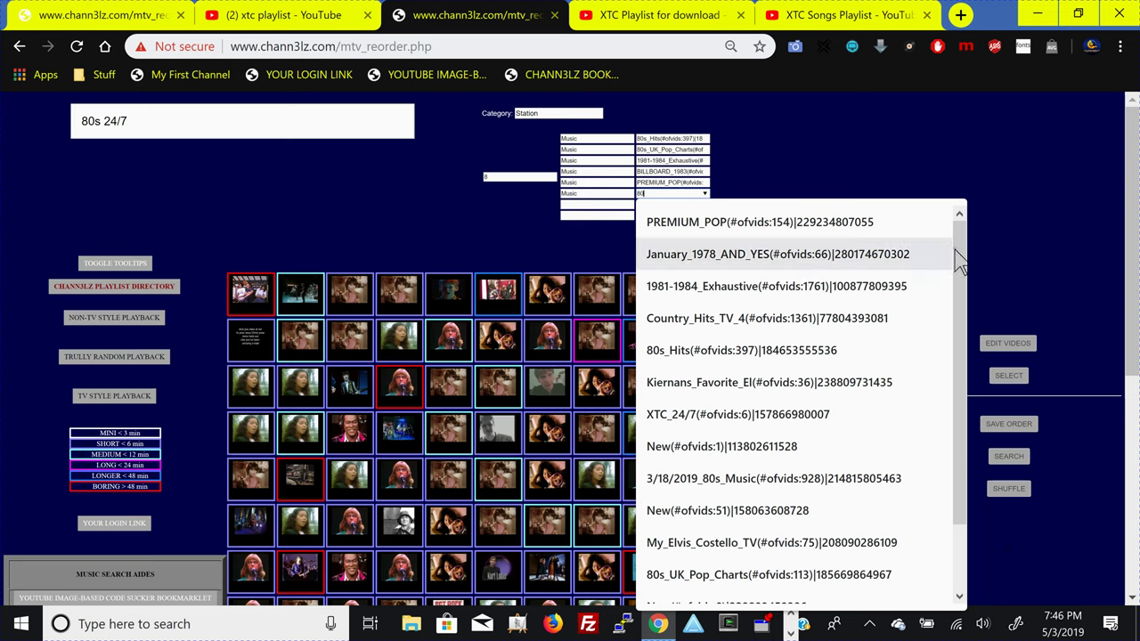
{"action": "left_click_drag", "start_coordinate": [960, 256], "coordinate": [946, 367]}
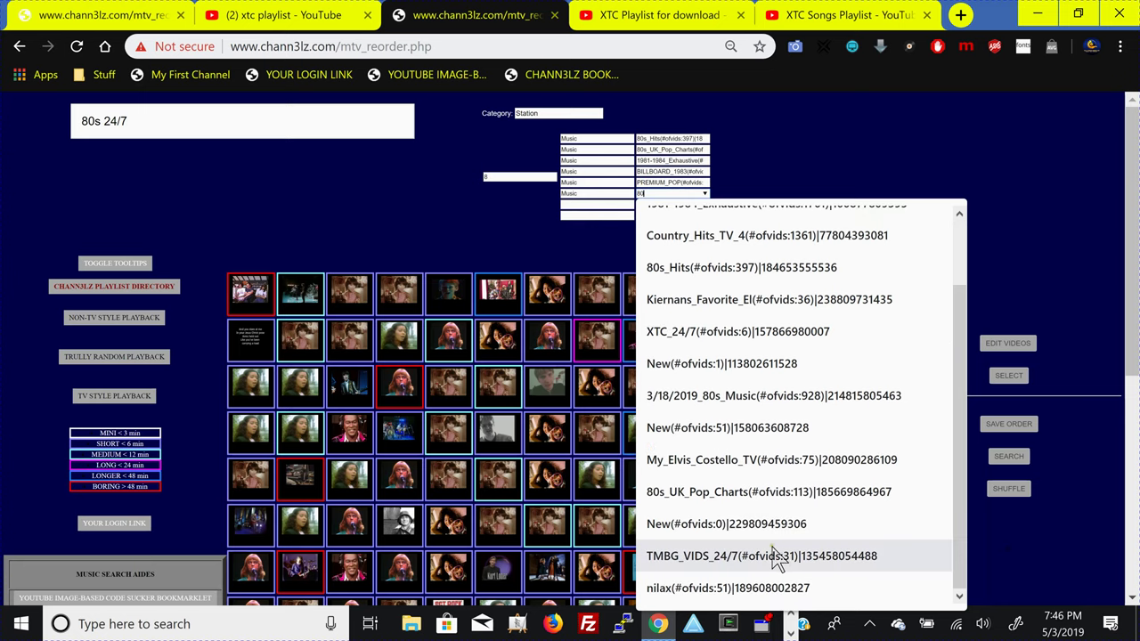
Pick My_Elvis_Costello_TV for the sixth source and Music's A_very_Special_Xmas for the seventh.
{"action": "left_click", "coordinate": [723, 462]}
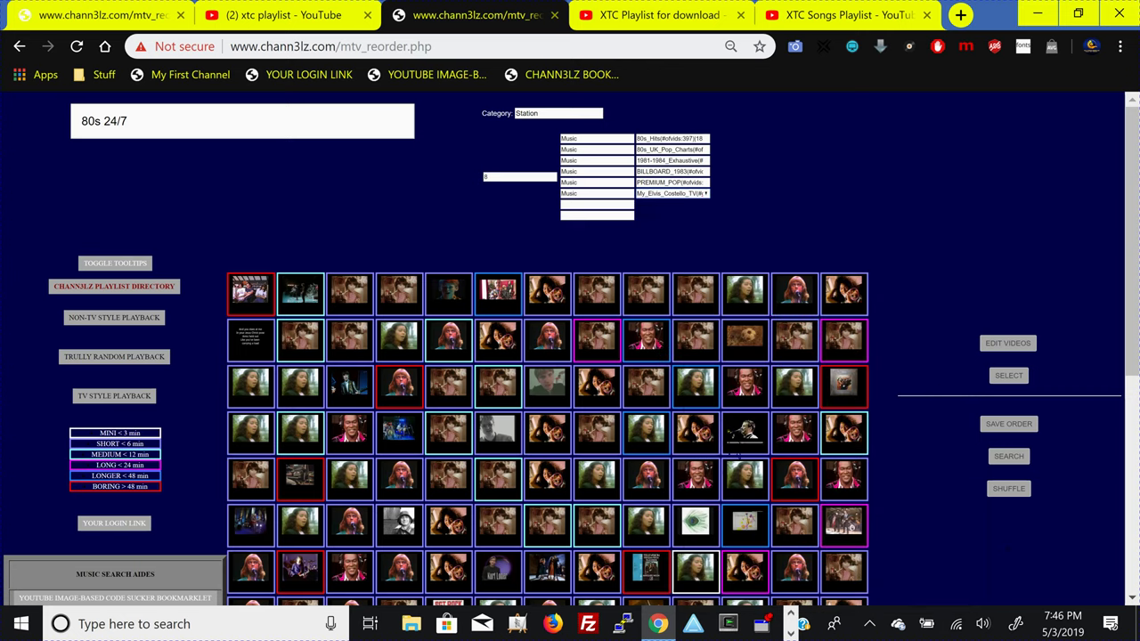
{"action": "left_click", "coordinate": [617, 204]}
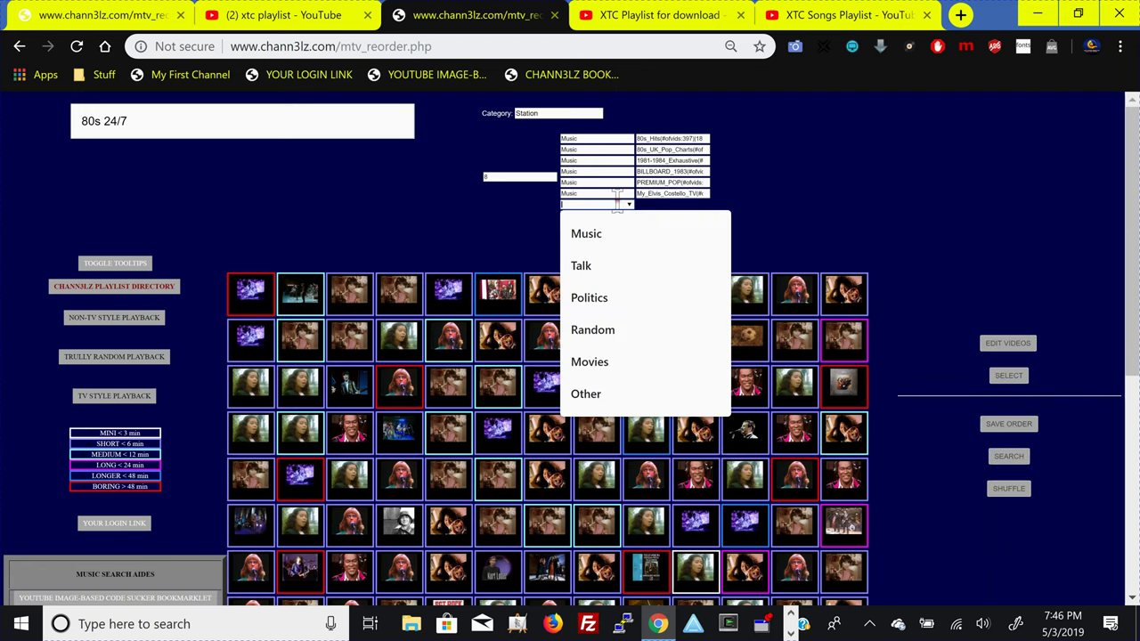
{"action": "left_click", "coordinate": [619, 234]}
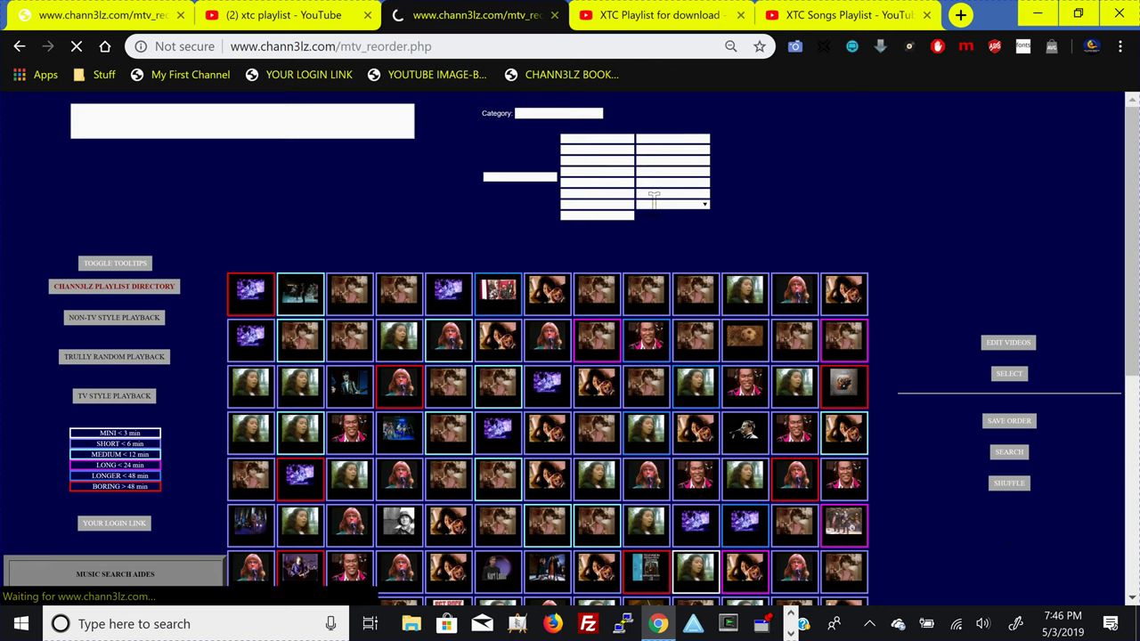
{"action": "left_click", "coordinate": [653, 205]}
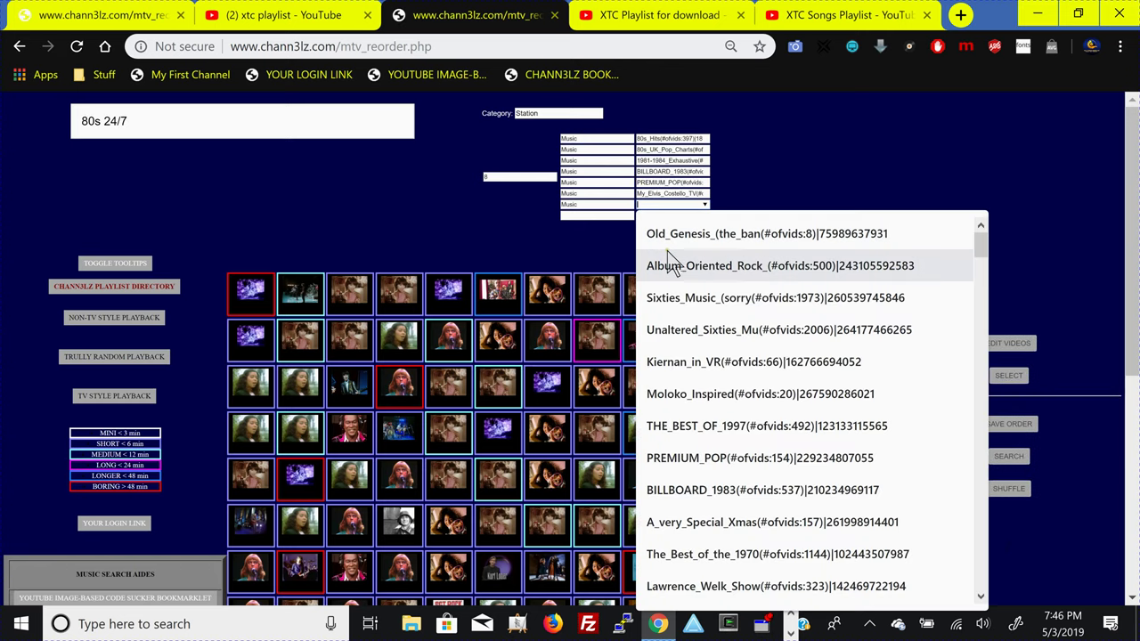
{"action": "left_click", "coordinate": [852, 523]}
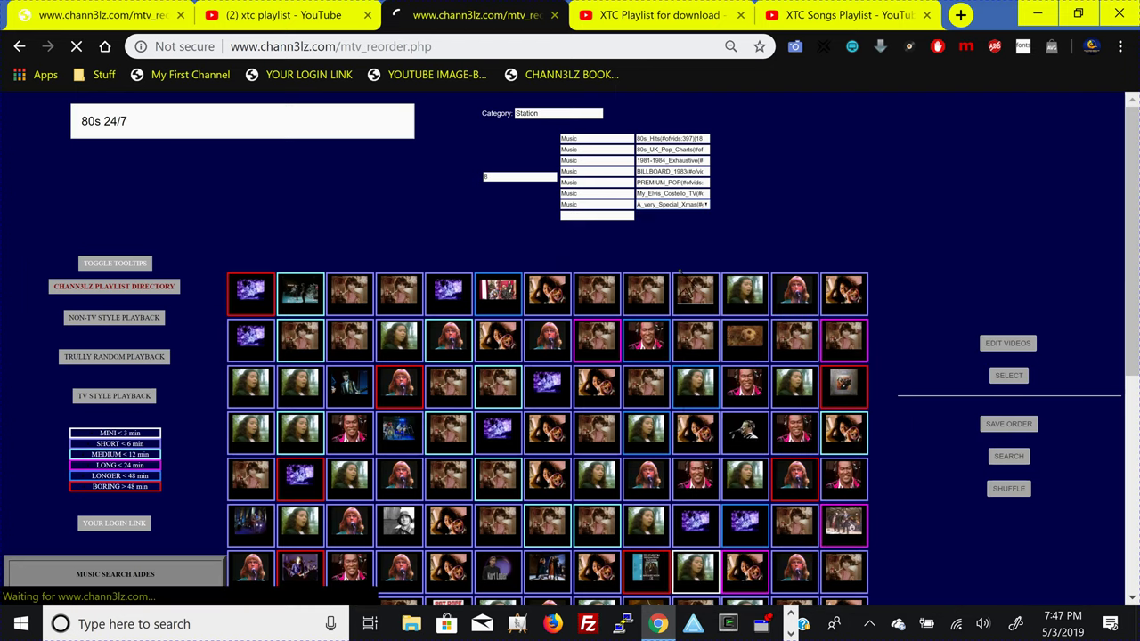
Set the next row to Music and add the XTC_24/7 playlist, filtering by 'XTC'.
{"action": "left_click", "coordinate": [624, 215]}
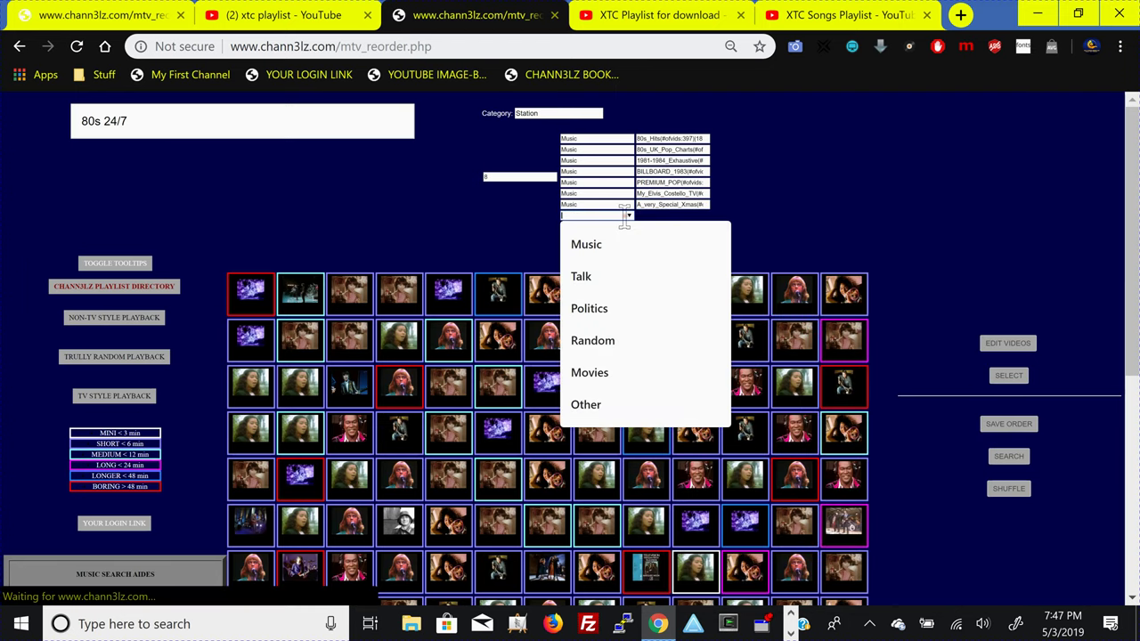
{"action": "left_click", "coordinate": [628, 246]}
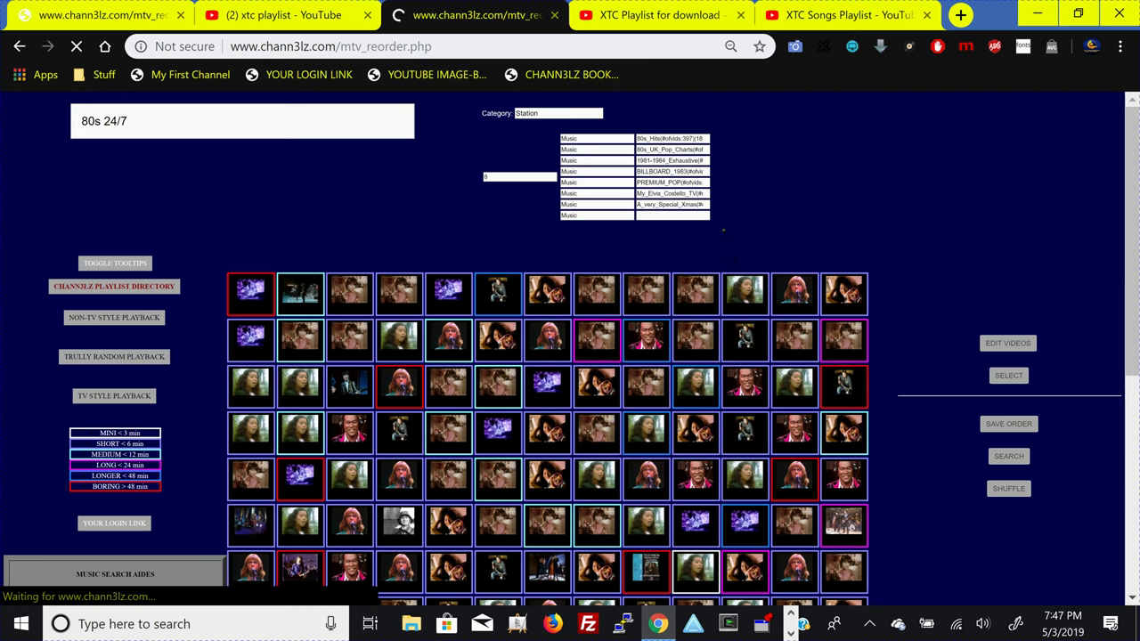
{"action": "left_click", "coordinate": [679, 214]}
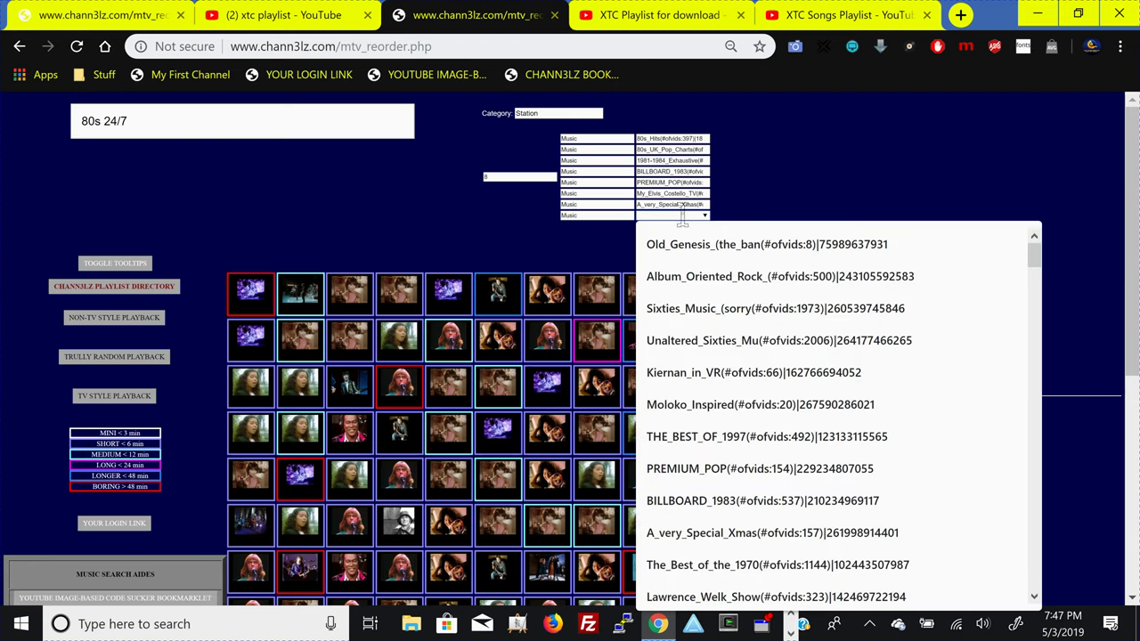
{"action": "type", "text": "XTC"}
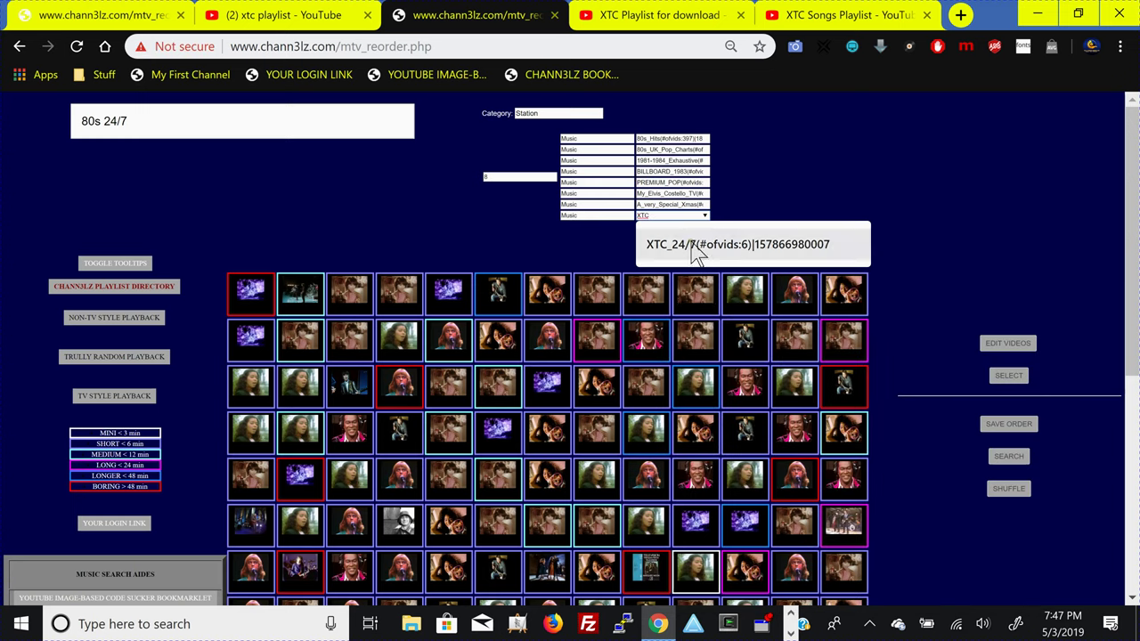
{"action": "left_click", "coordinate": [697, 253]}
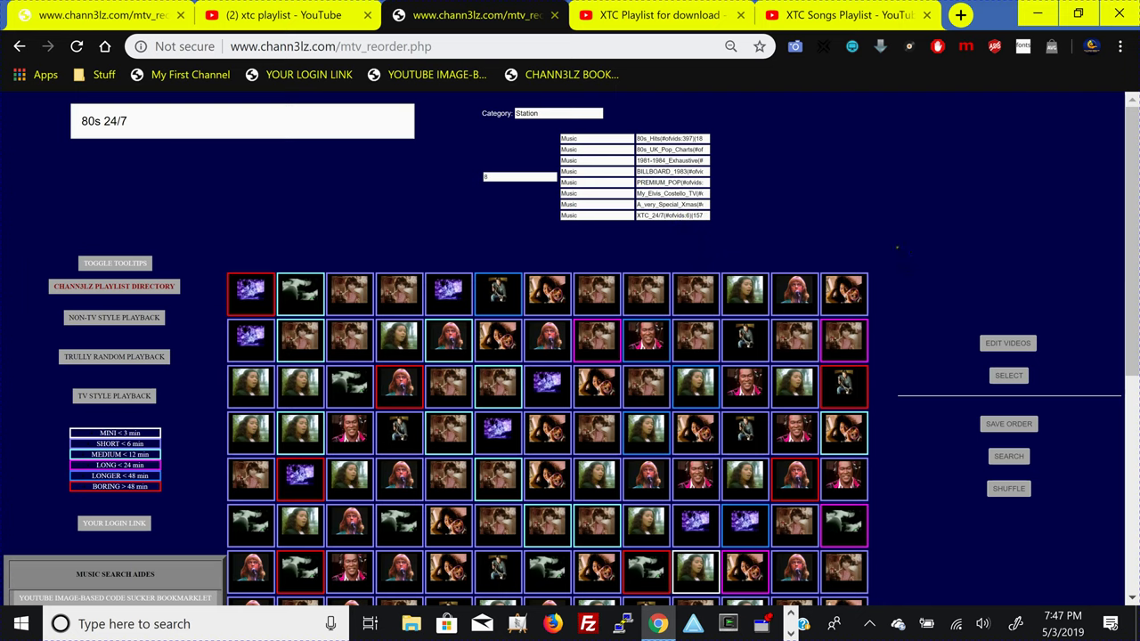
Scroll down and reshuffle the 80s 24/7 station's video order.
{"action": "mouse_move", "coordinate": [1126, 298]}
{"action": "left_mouse_down"}
{"action": "mouse_move", "coordinate": [1130, 512]}
{"action": "mouse_move", "coordinate": [1130, 281]}
{"action": "left_mouse_up"}
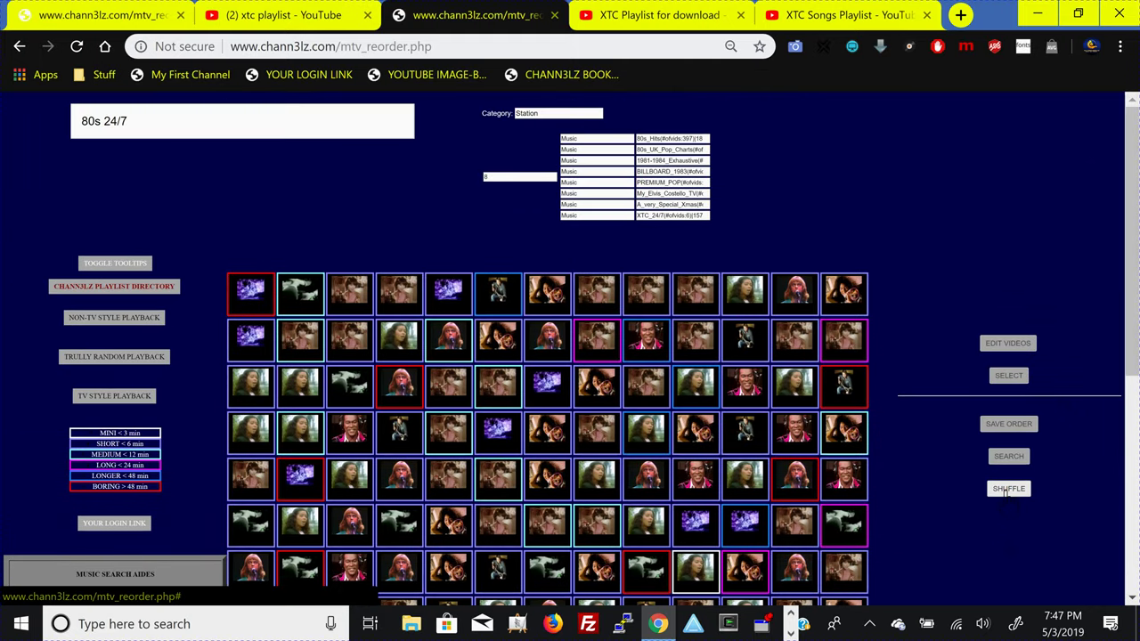
{"action": "left_click", "coordinate": [1010, 489]}
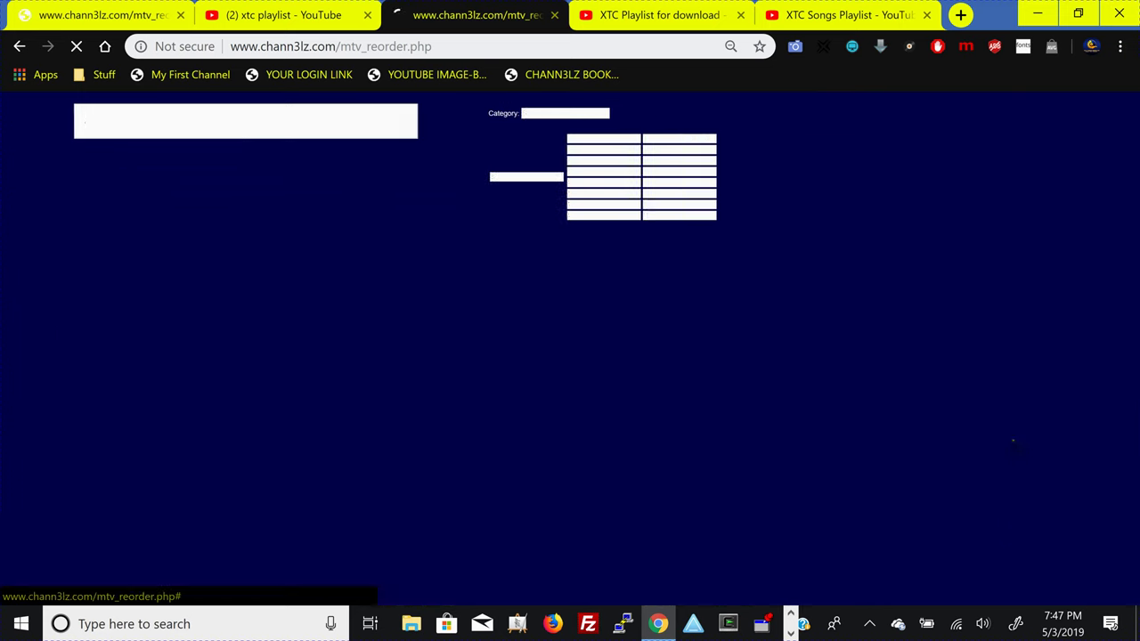
Save the shuffled order and pause TV playback on 'Madness - It Must Be Love'.
{"action": "left_click", "coordinate": [1010, 424]}
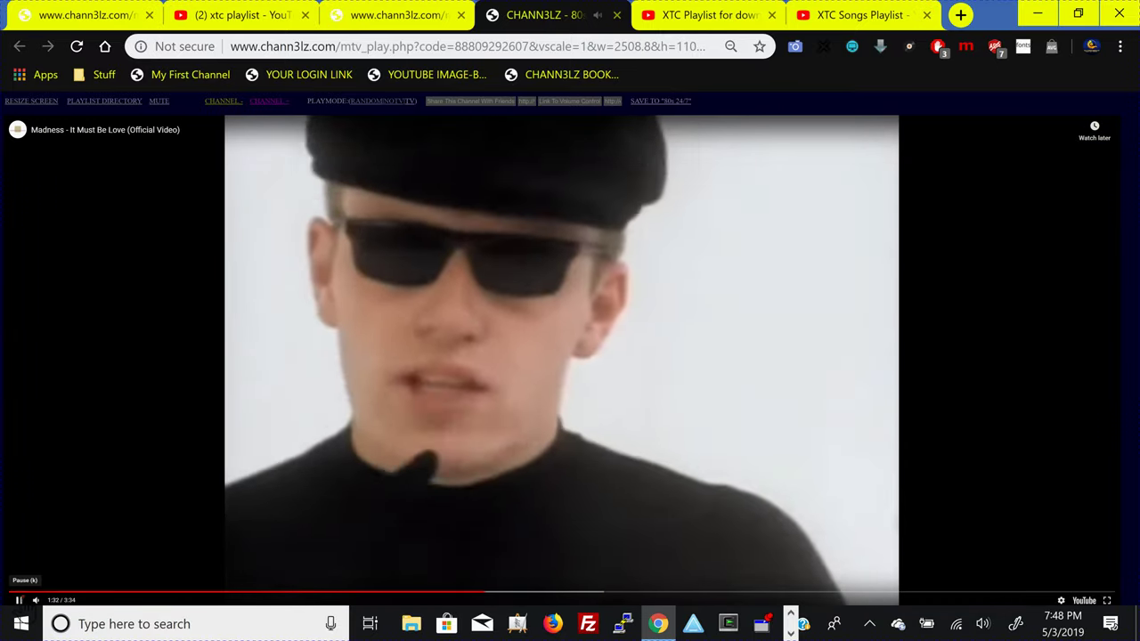
{"action": "left_click", "coordinate": [18, 599]}
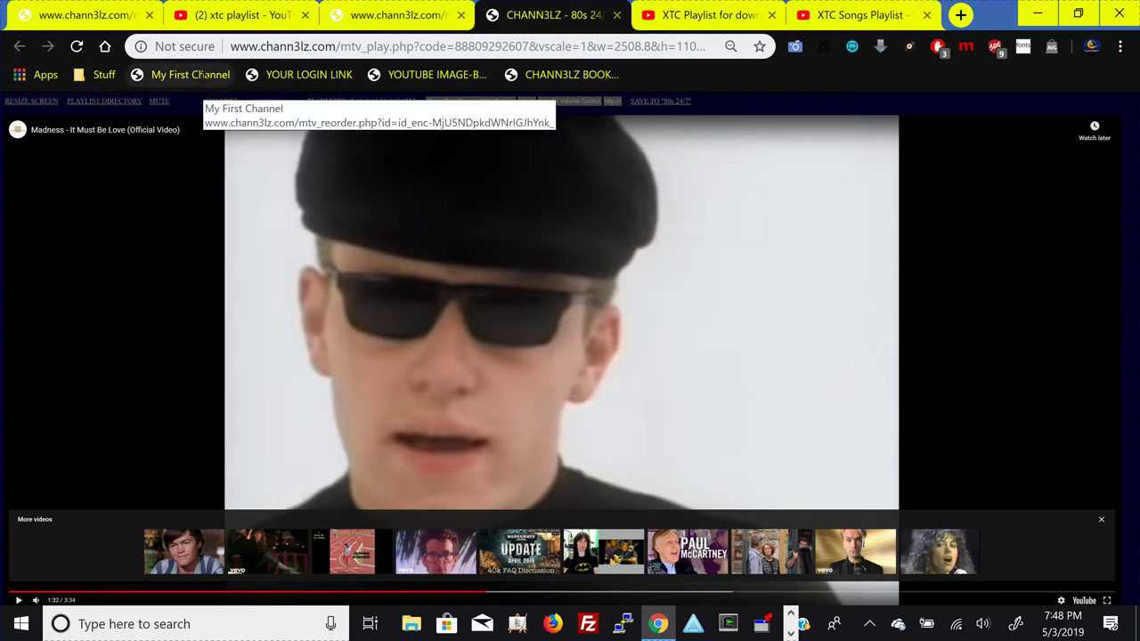
Return to the playlist editing page and change the category from Station to Music.
{"action": "left_click", "coordinate": [202, 73]}
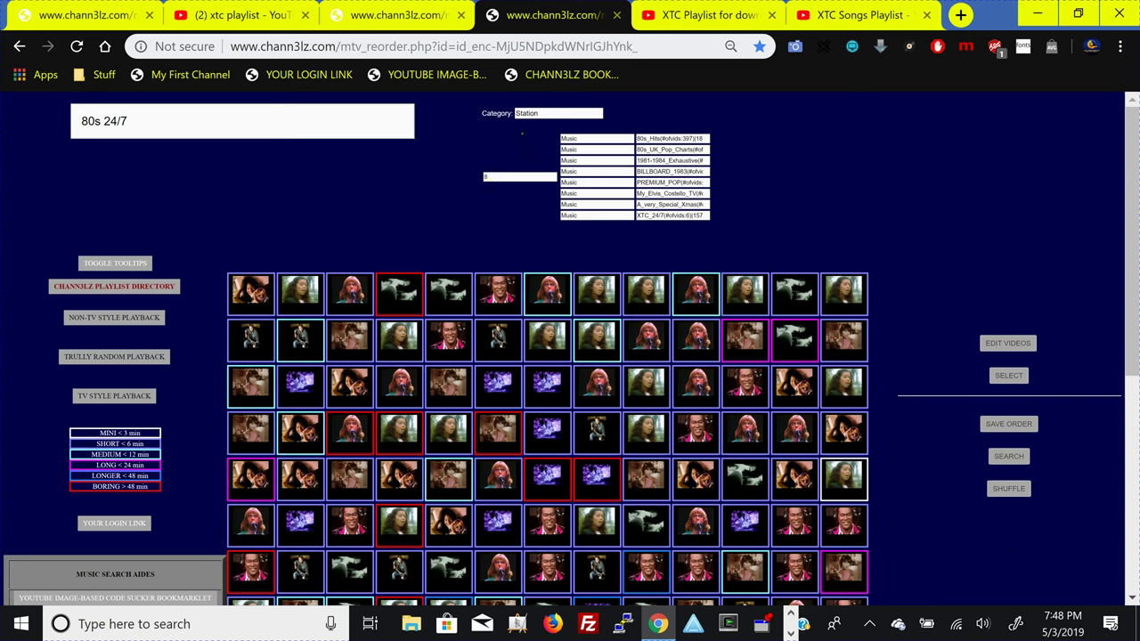
{"action": "left_click_drag", "start_coordinate": [540, 113], "coordinate": [484, 129]}
{"action": "key", "text": "BackSpace"}
{"action": "type", "text": "Music"}
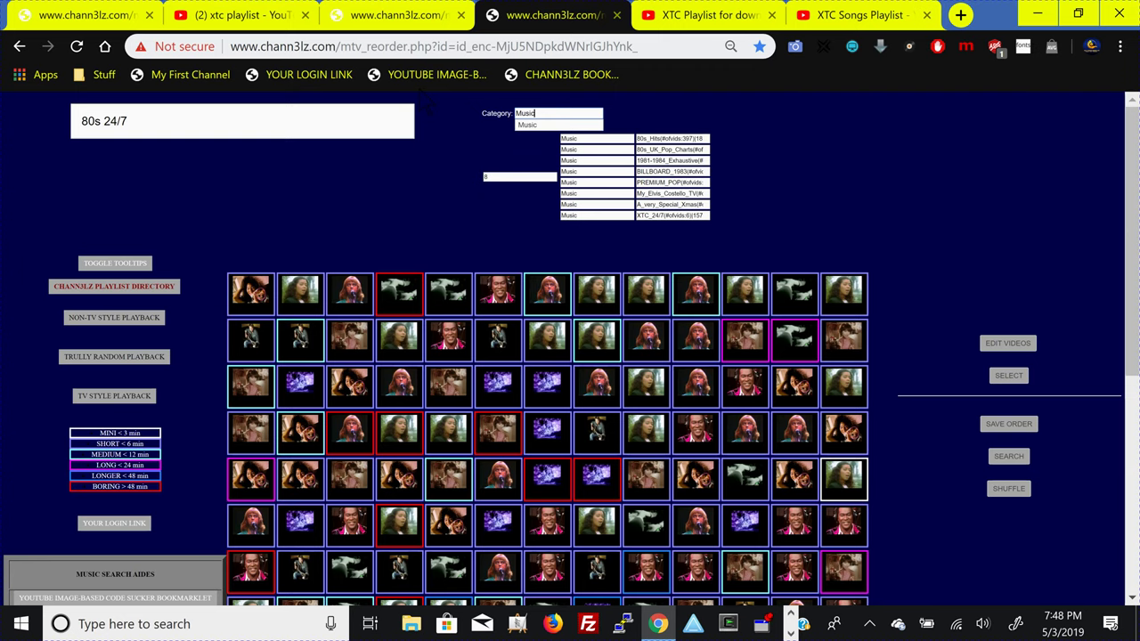
{"action": "key", "text": "Return"}
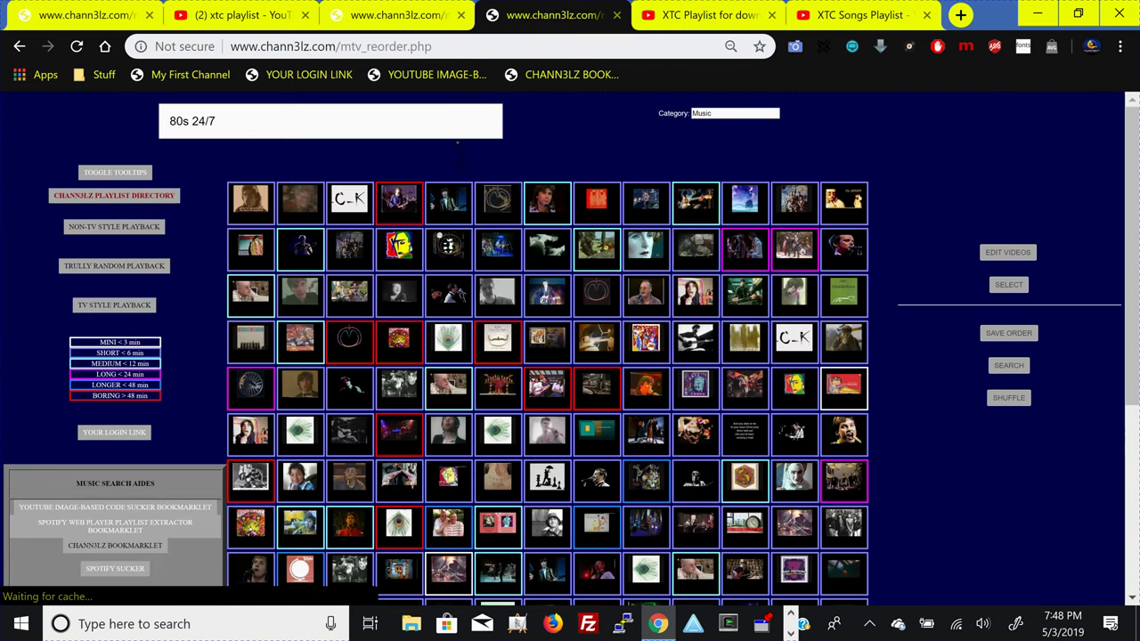
Change the title from '80s 24/7' to 'XTCs 24/7'.
{"action": "left_click", "coordinate": [192, 124]}
{"action": "key", "text": "BackSpace"}
{"action": "key", "text": "BackSpace"}
{"action": "key", "text": "BackSpace"}
{"action": "key", "text": "BackSpace"}
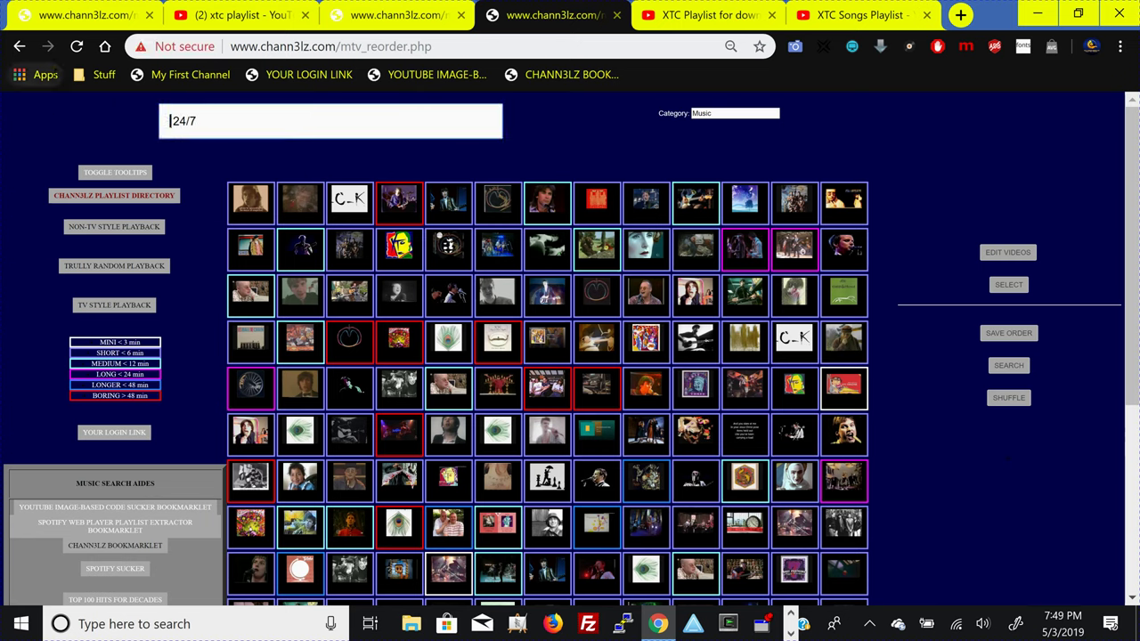
{"action": "type", "text": "XTCs"}
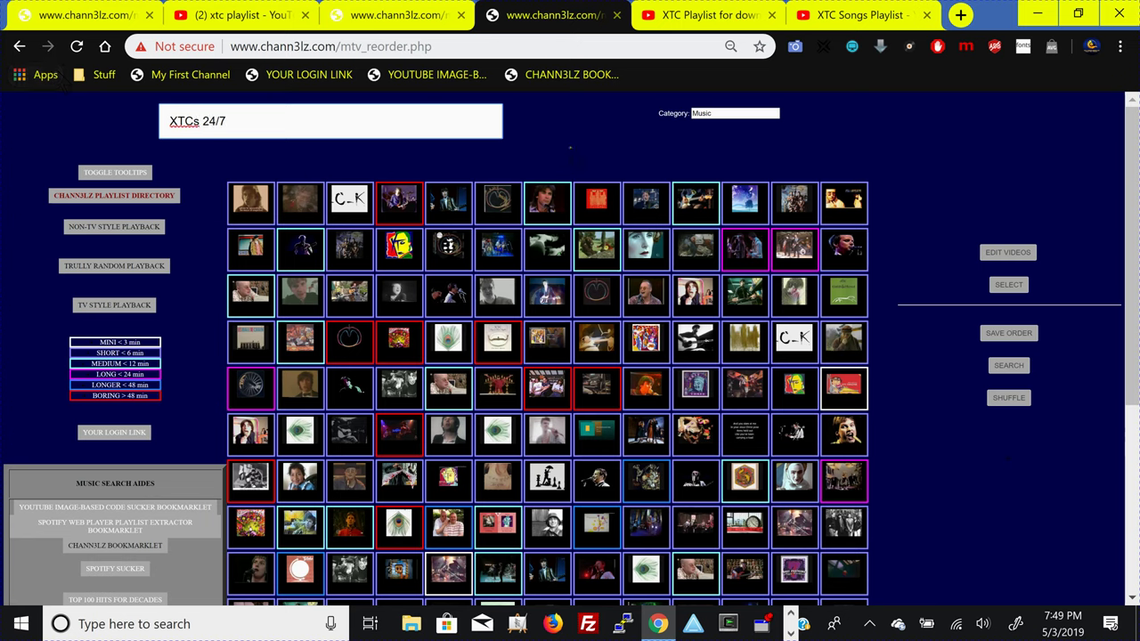
Play XTCs 24/7 in its own tab, then return to its editor via the My First Channel bookmark.
{"action": "left_click", "coordinate": [576, 136]}
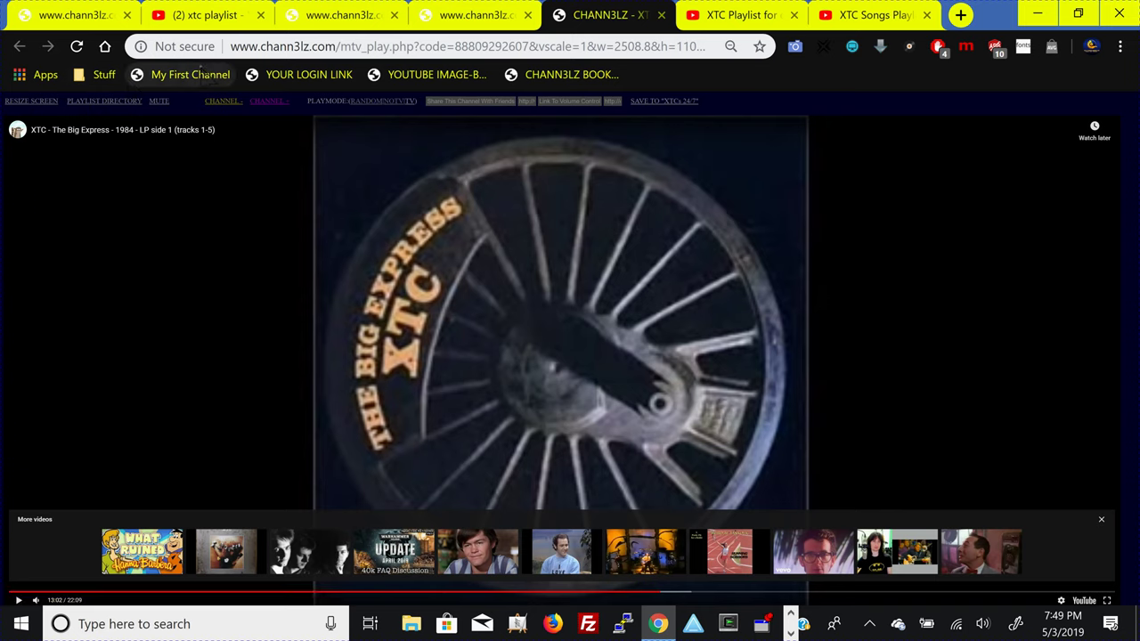
{"action": "left_click", "coordinate": [182, 74]}
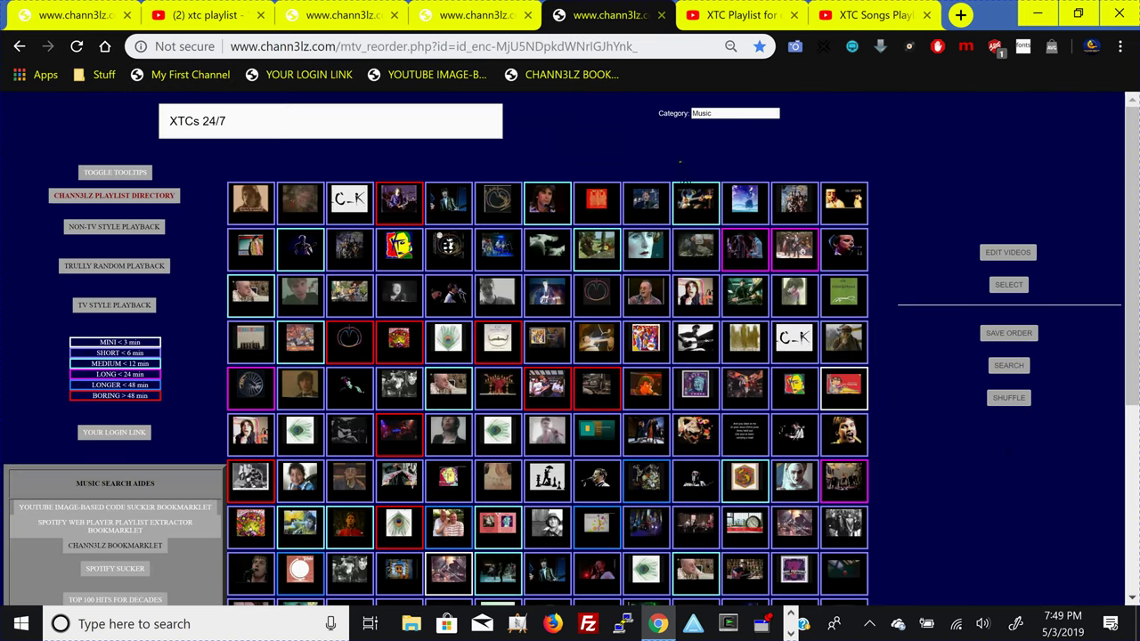
{"action": "double_click", "coordinate": [717, 113]}
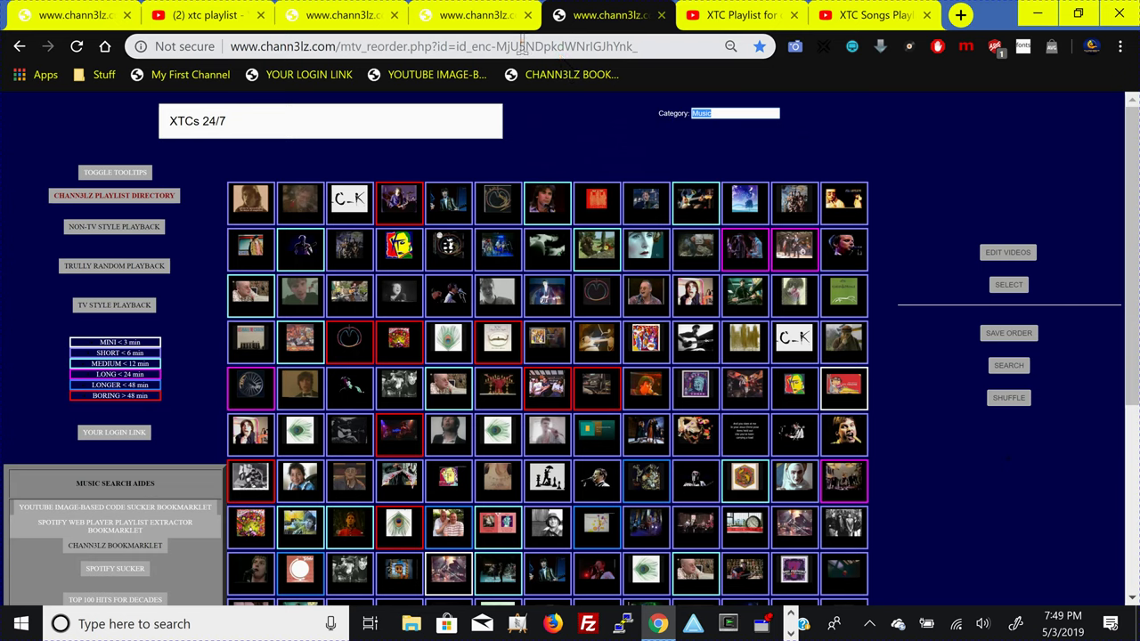
{"action": "type", "text": "Station"}
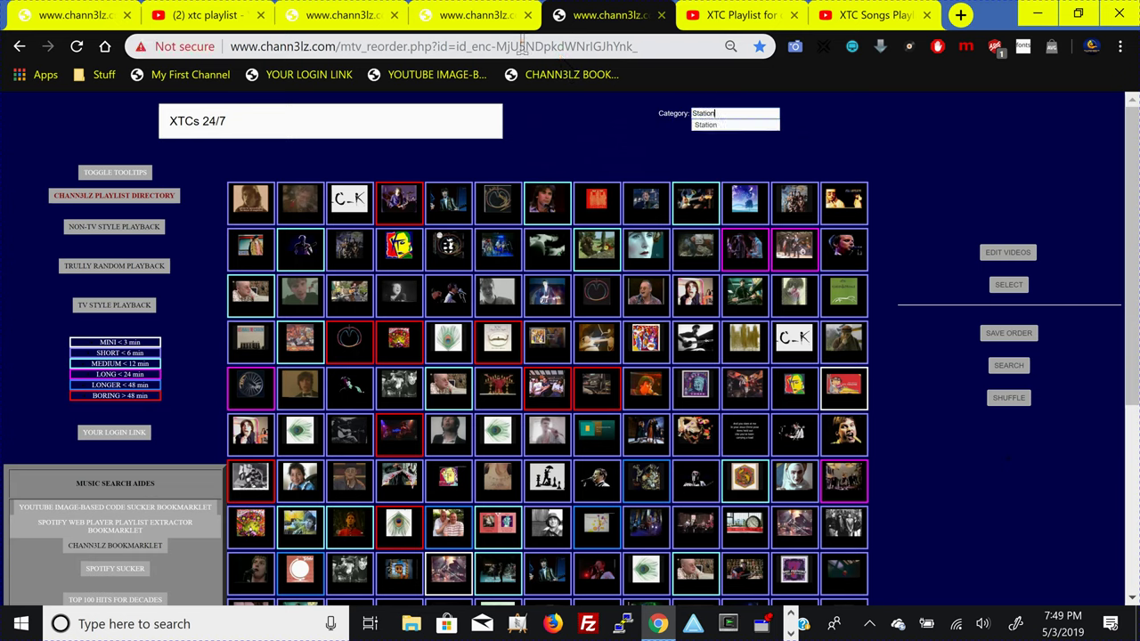
{"action": "left_click", "coordinate": [704, 125]}
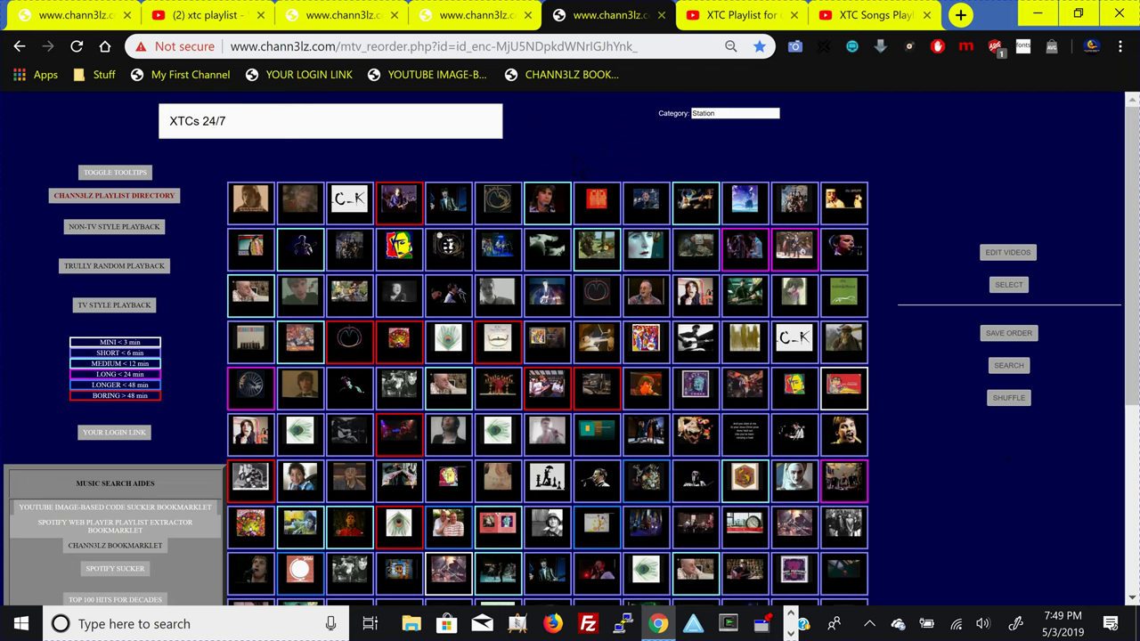
{"action": "key", "text": "Return"}
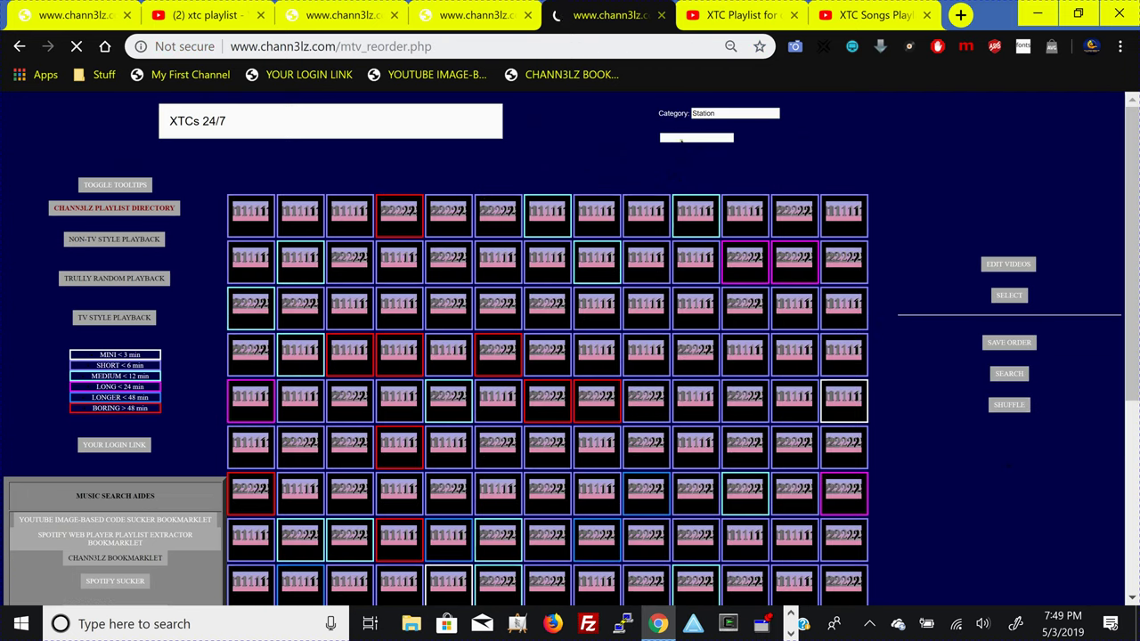
{"action": "left_click", "coordinate": [693, 138]}
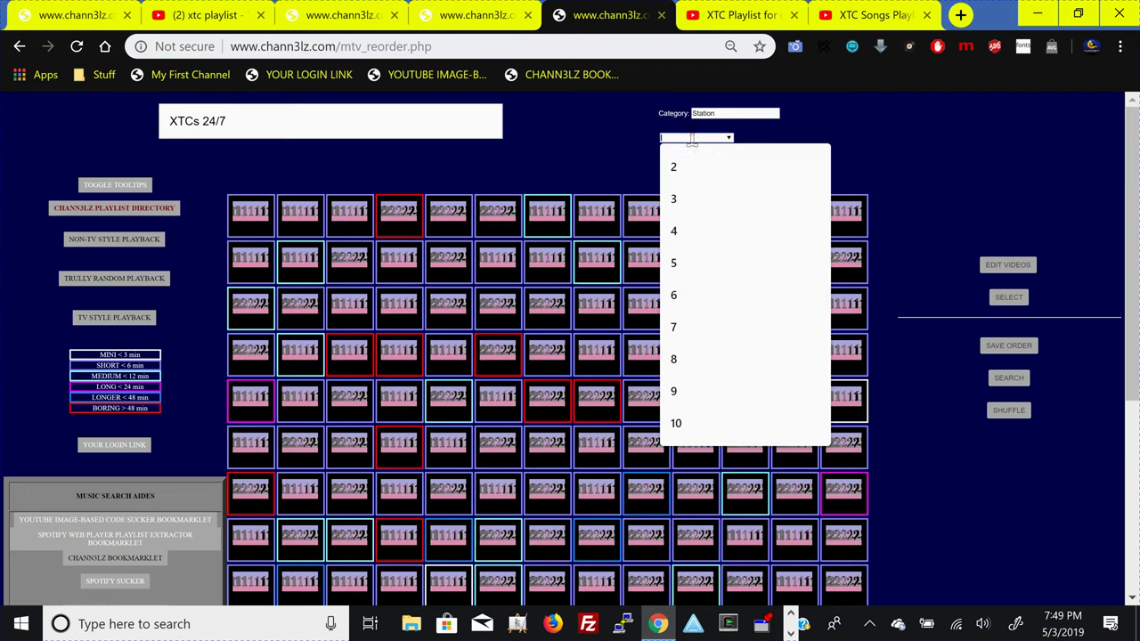
{"action": "left_click", "coordinate": [686, 359]}
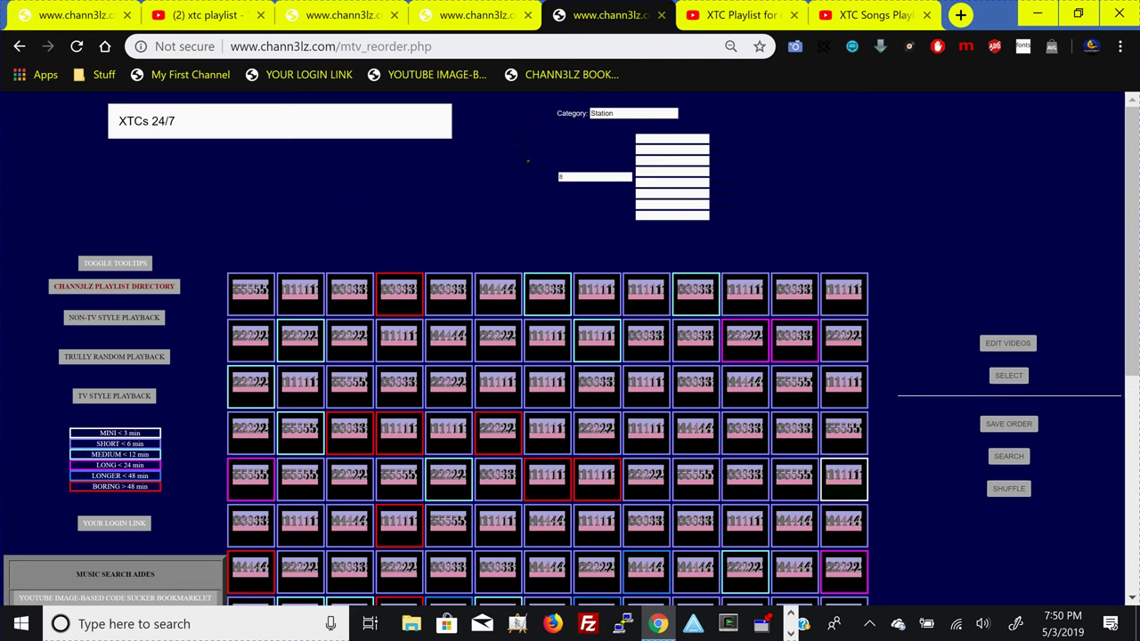
{"action": "left_click_drag", "start_coordinate": [622, 114], "coordinate": [590, 114]}
{"action": "key", "text": "BackSpace"}
{"action": "type", "text": "Music"}
{"action": "key", "text": "Return"}
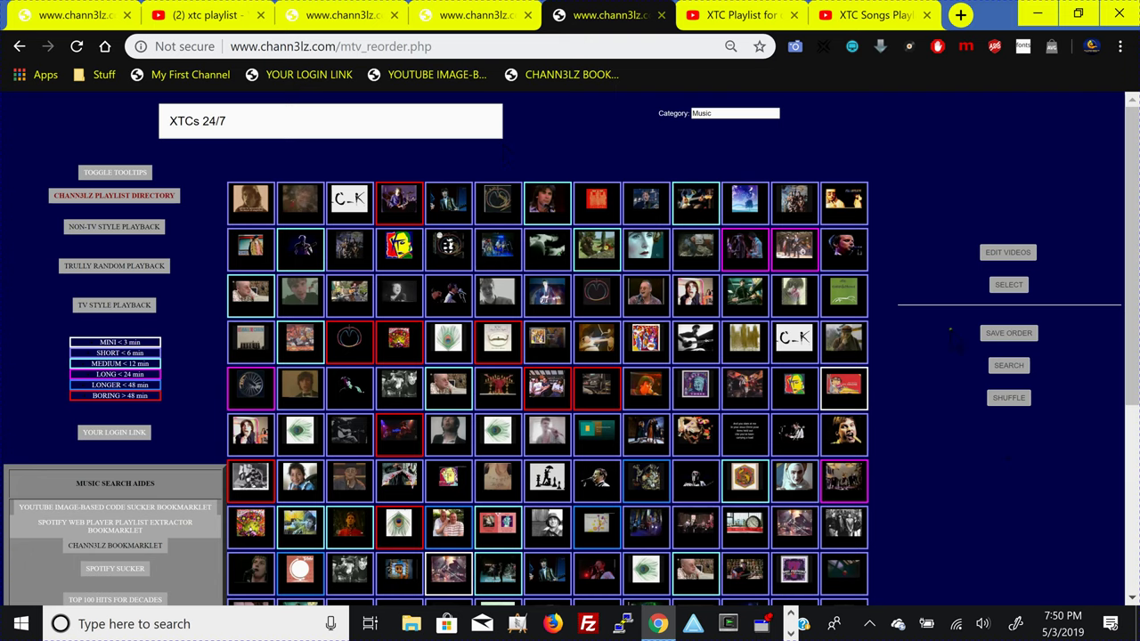
Scroll the XTC video grid and back to the top, then show the hidden system tray icons.
{"action": "left_click_drag", "start_coordinate": [1132, 272], "coordinate": [1125, 441]}
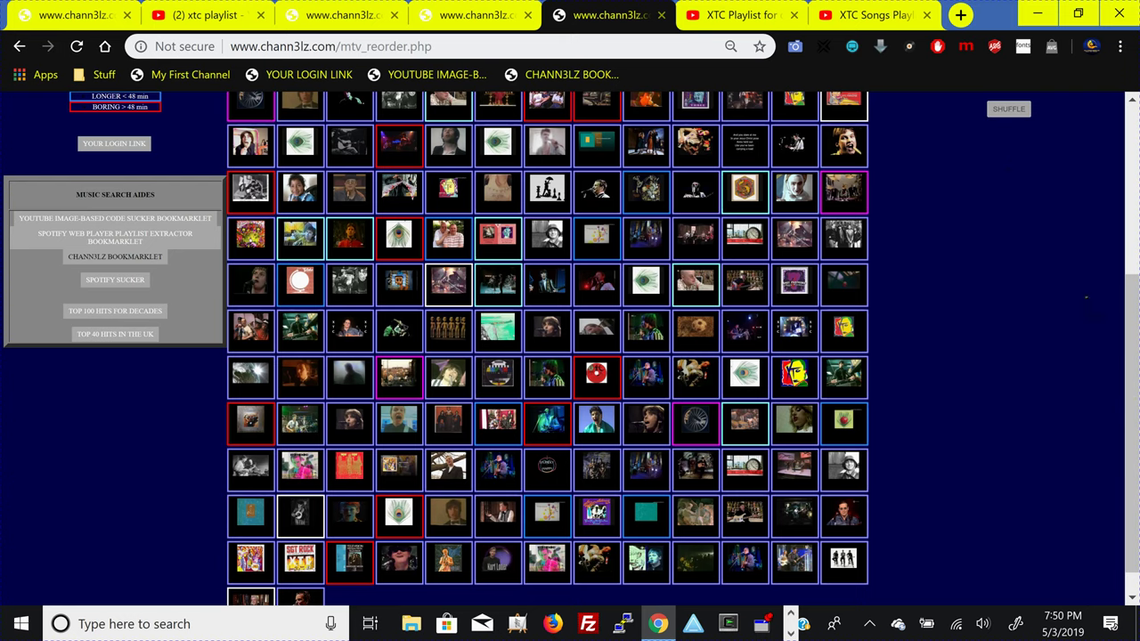
{"action": "left_click", "coordinate": [1135, 178]}
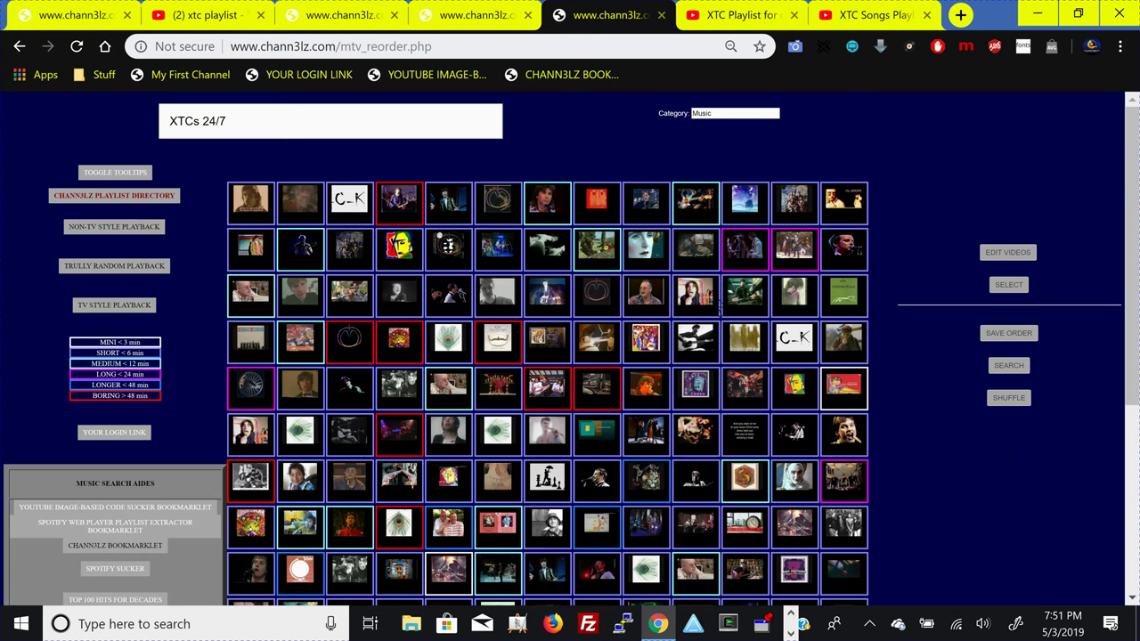
{"action": "left_click", "coordinate": [868, 620]}
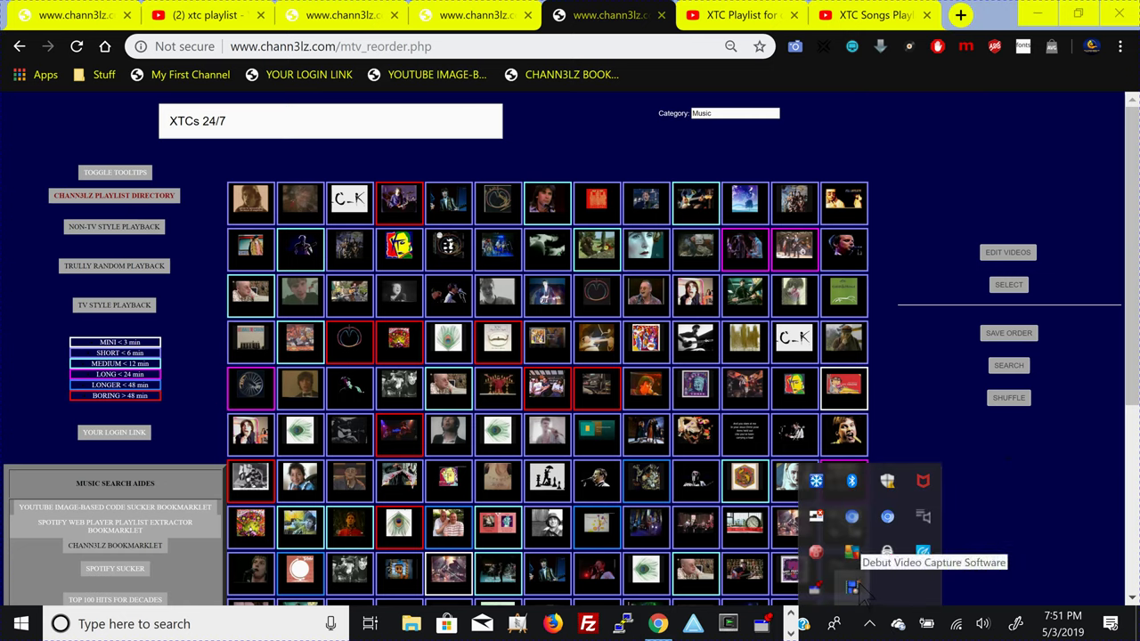